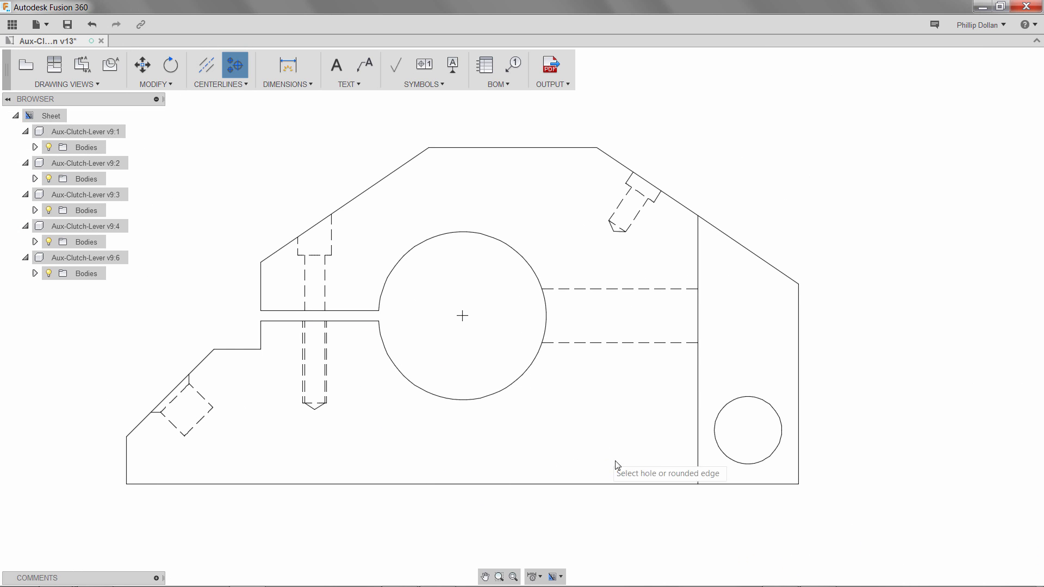
- Add a center mark to the small hole in the front view, and centerlines to the counterbored hole, the slit and the angled slot
click(728, 461)
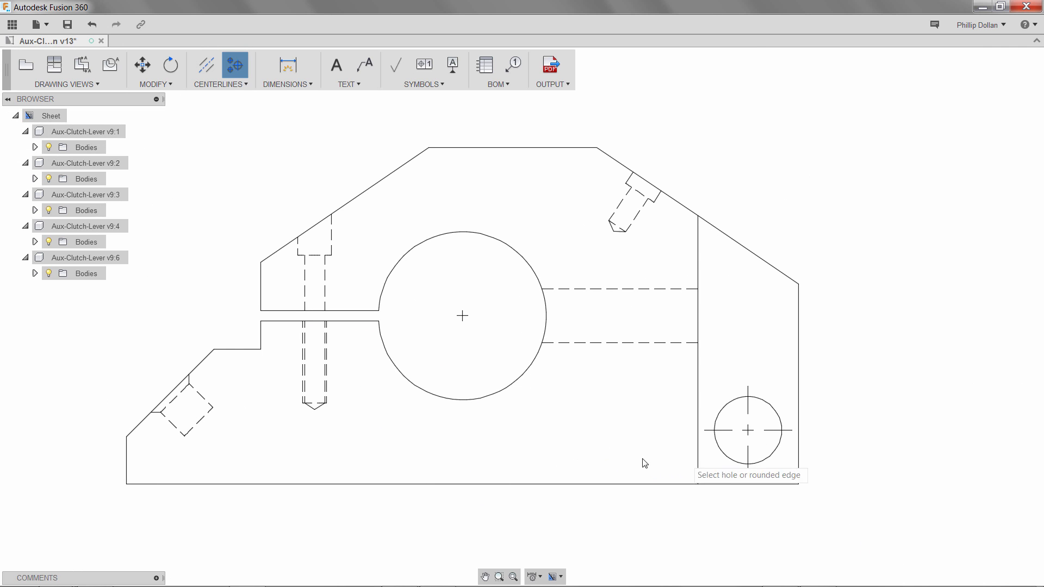
click(207, 70)
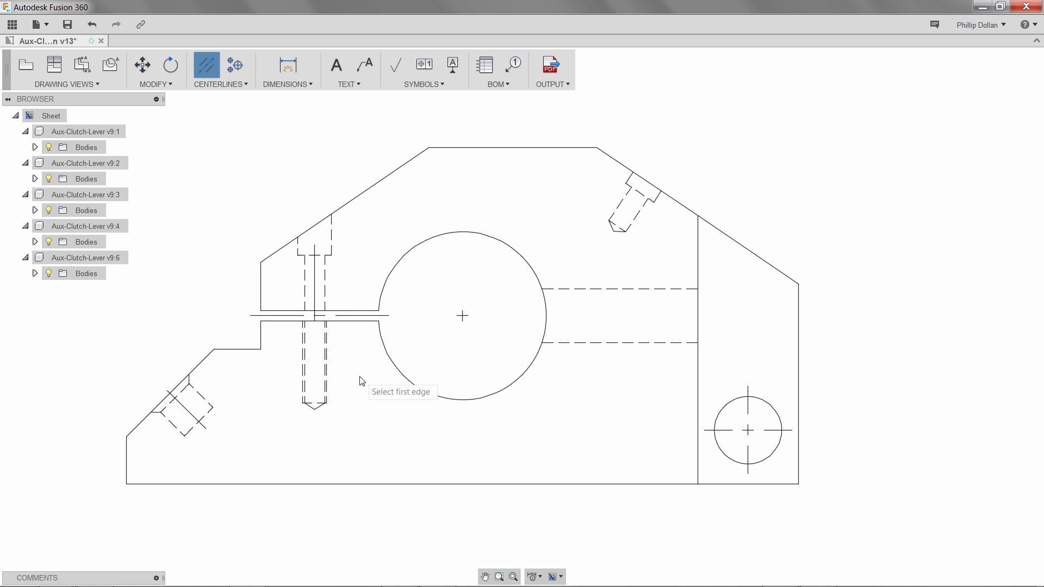
key(Escape)
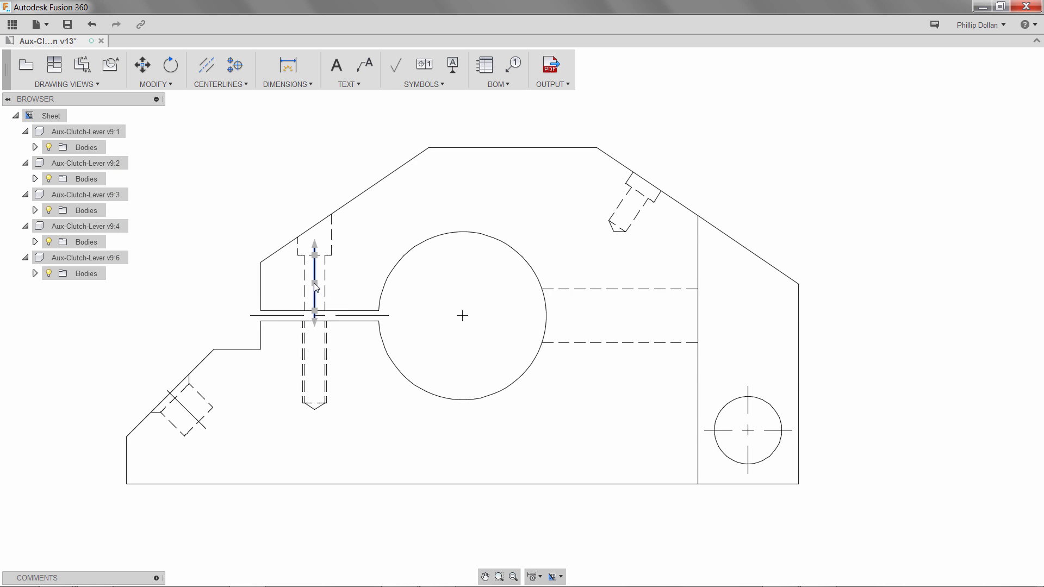
- Extend the vertical centerline of the counterbored hole upward past the sloped edge and downward past the part's bottom edge
click(315, 196)
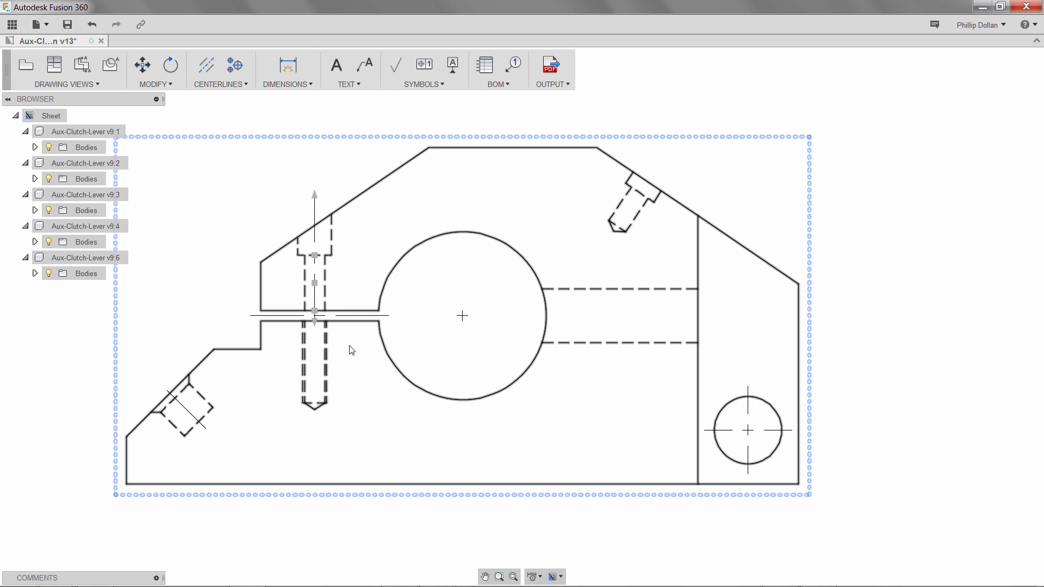
click(315, 324)
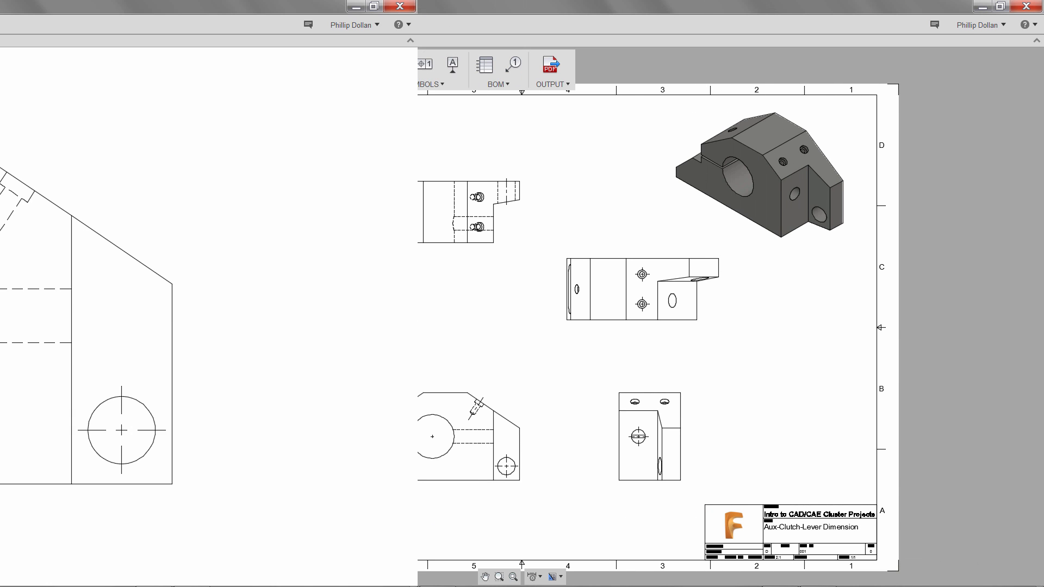
- Add a linear dimension below the front view from the part's lower-left corner to the counterbored hole's centerline
click(301, 88)
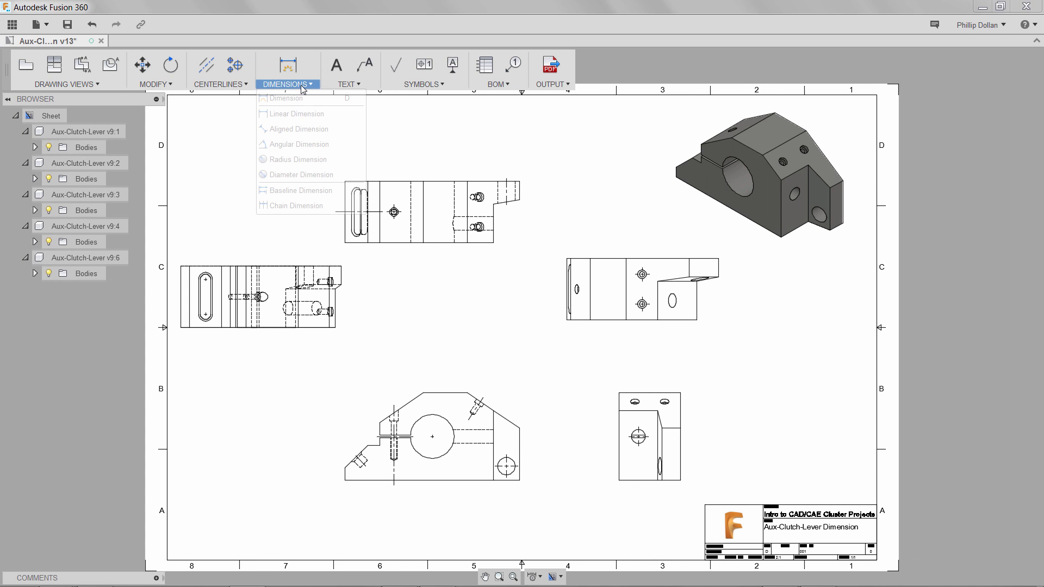
click(301, 114)
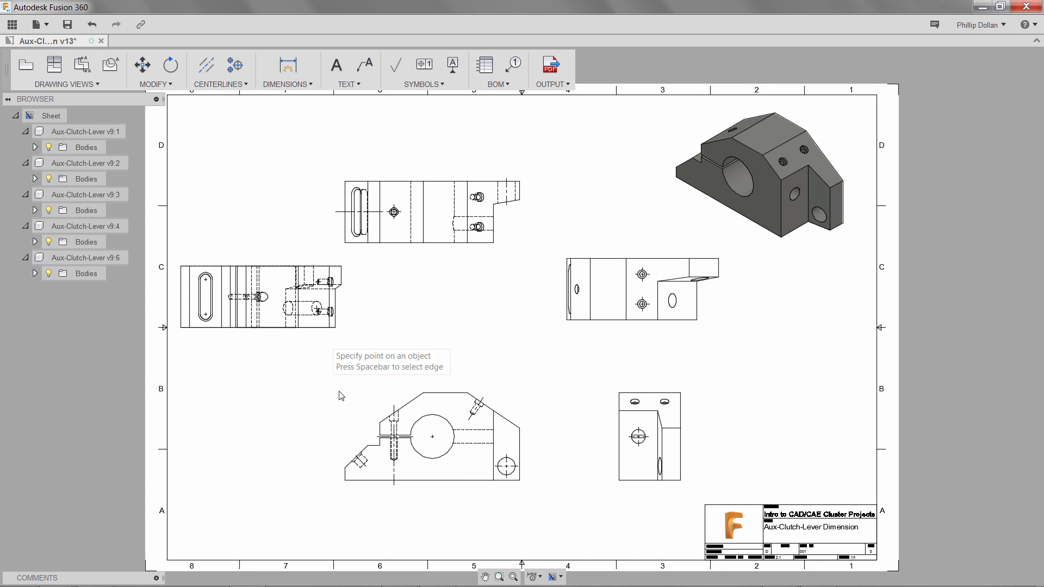
middle_drag(366, 498, 413, 388)
scroll(412, 388, up, 10)
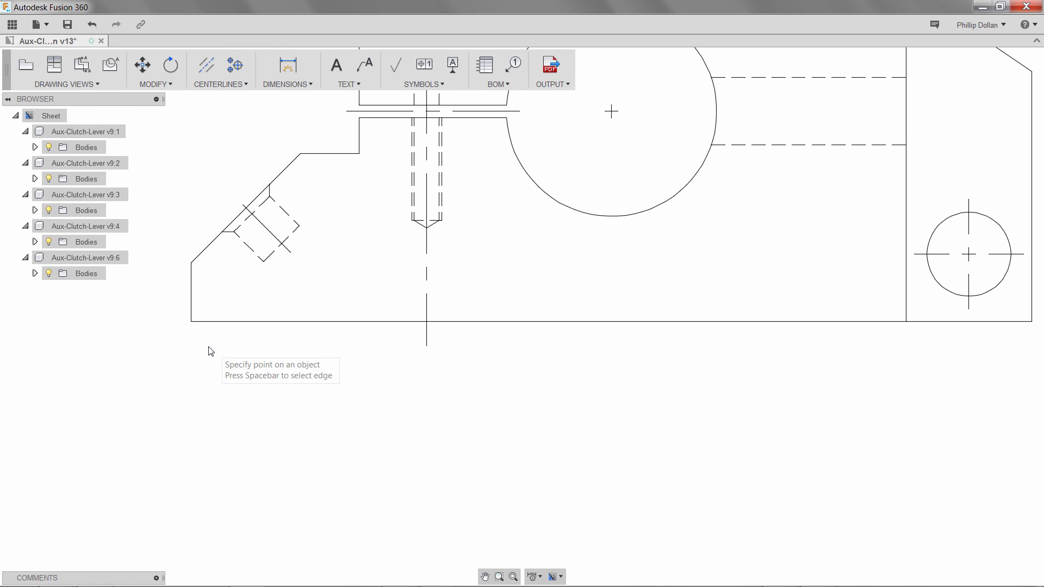
click(191, 323)
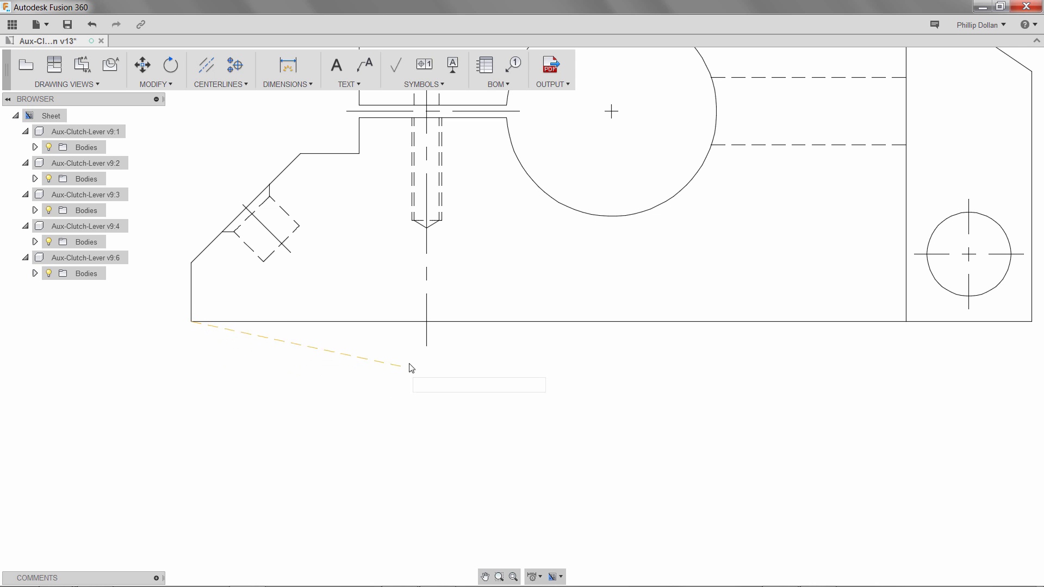
click(426, 346)
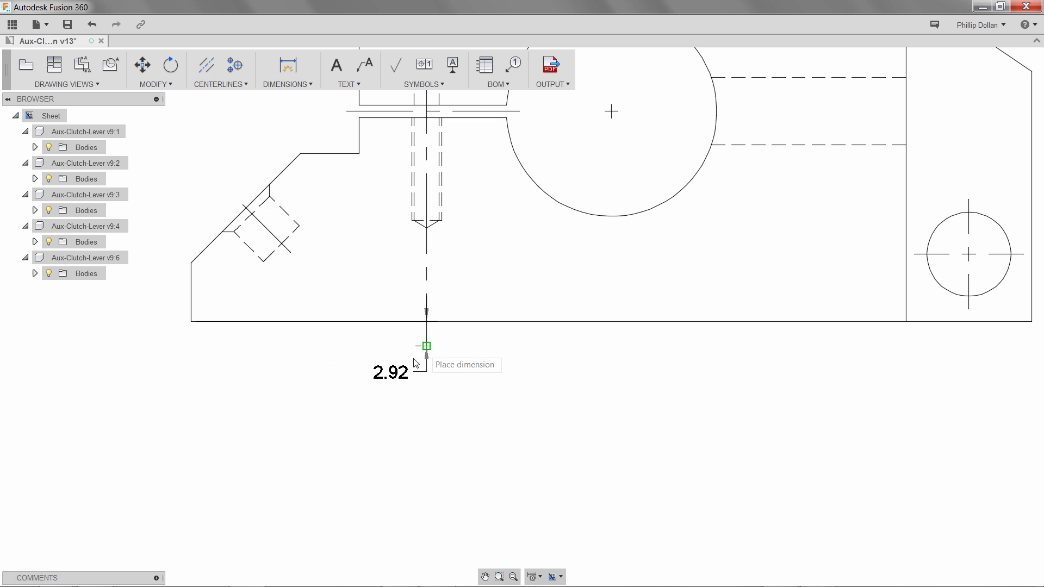
click(342, 385)
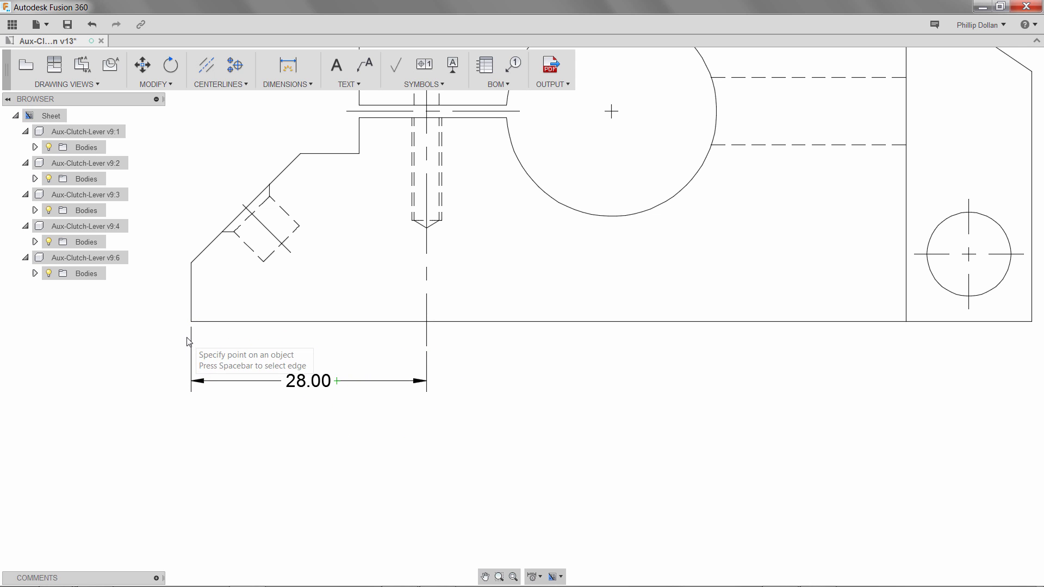
- Dimension the overall width of the front view between its two bottom corners, placed below the hole-location dimension
click(191, 323)
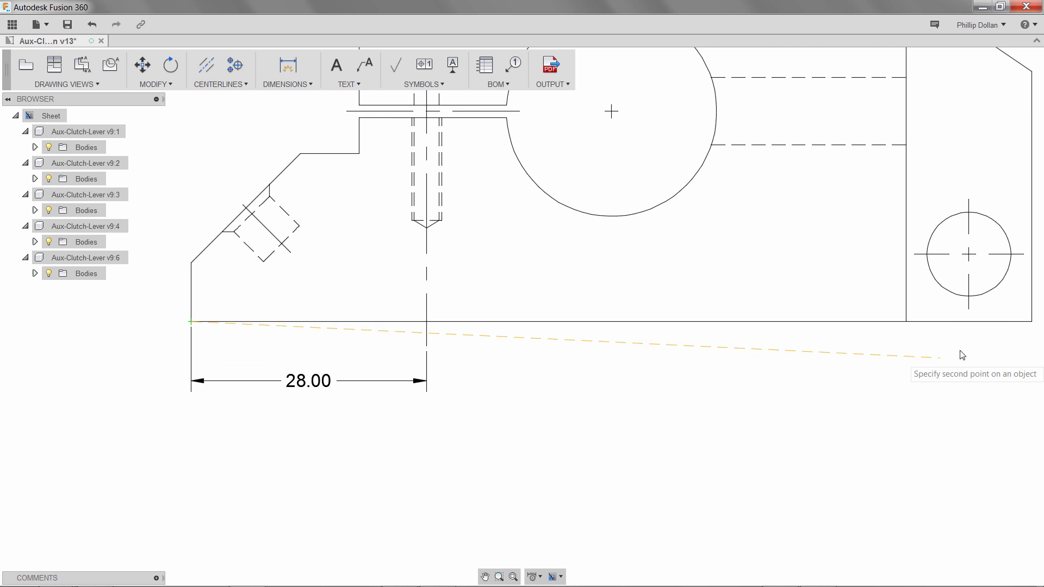
click(1032, 321)
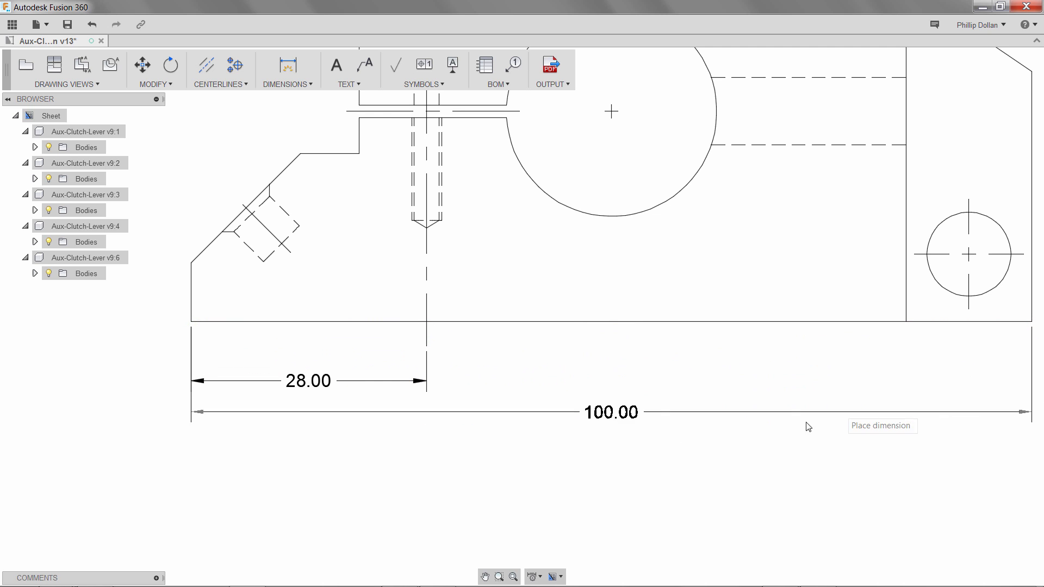
click(726, 438)
- Dimension the overall height of the front view from the lower-right corner to the top edge, placed to the right of the part
scroll(745, 326, down, 5)
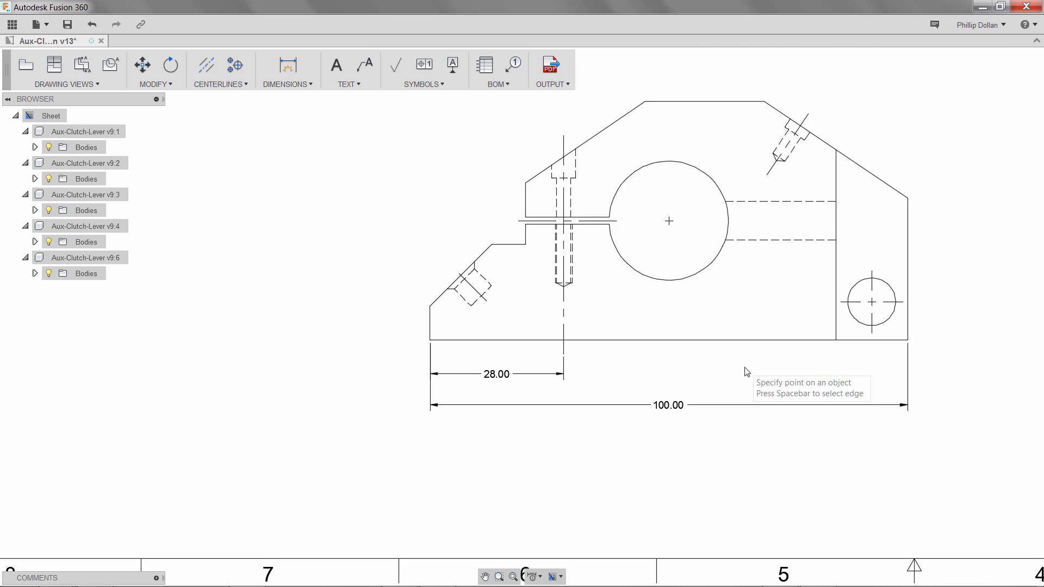
scroll(476, 426, down, 2)
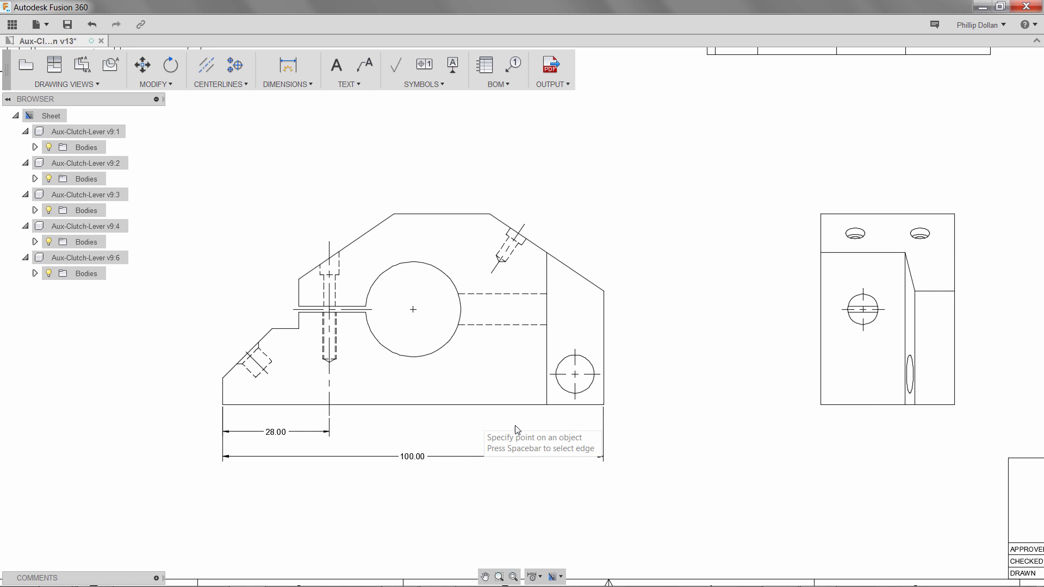
click(603, 405)
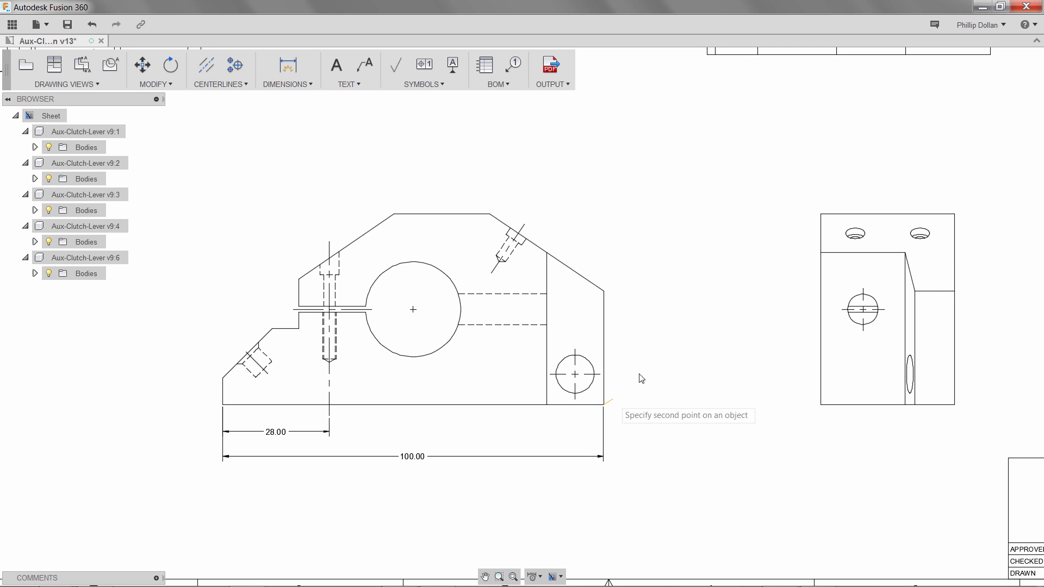
click(488, 214)
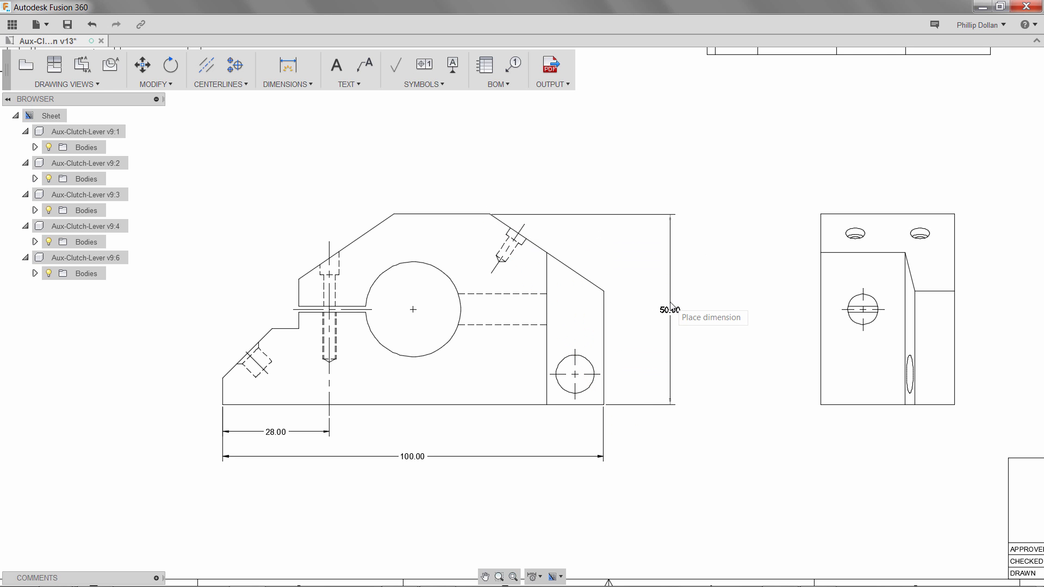
click(671, 307)
- Add a linear dimension left of the top view from its upper-left corner to the slot's horizontal centerline
scroll(695, 320, down, 5)
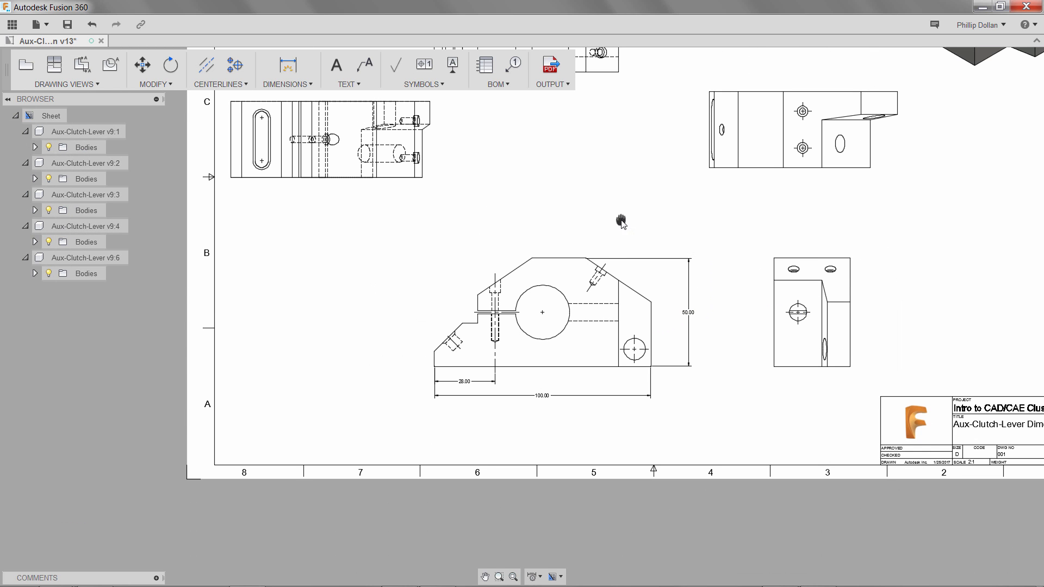
middle_drag(619, 222, 660, 422)
scroll(456, 277, up, 4)
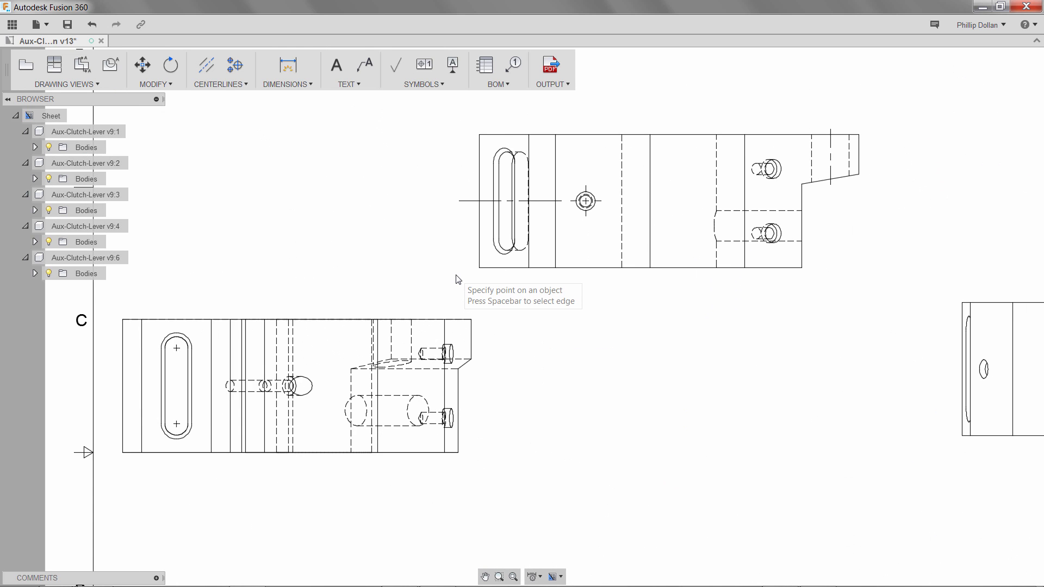
click(483, 100)
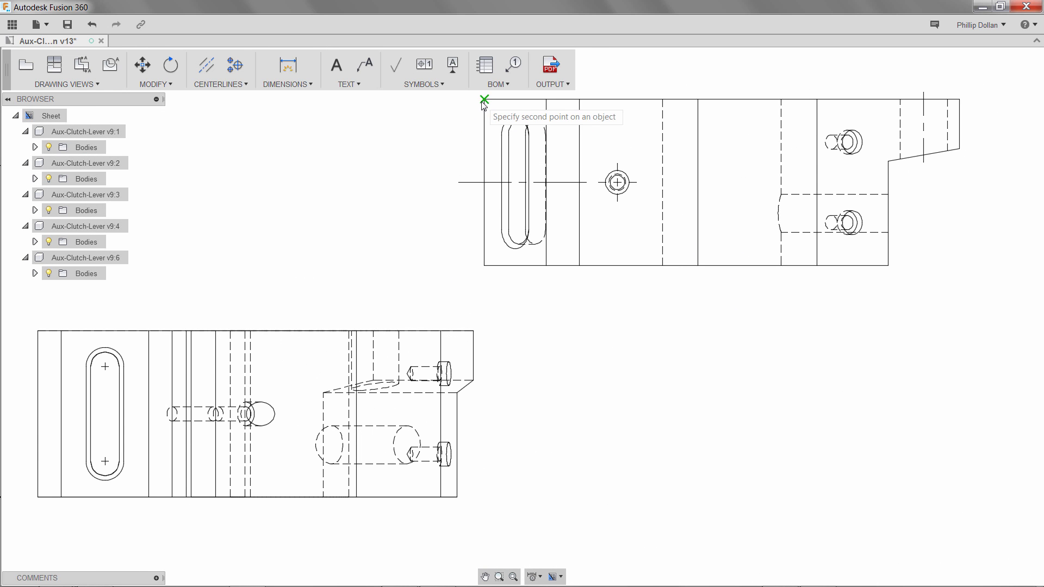
click(458, 182)
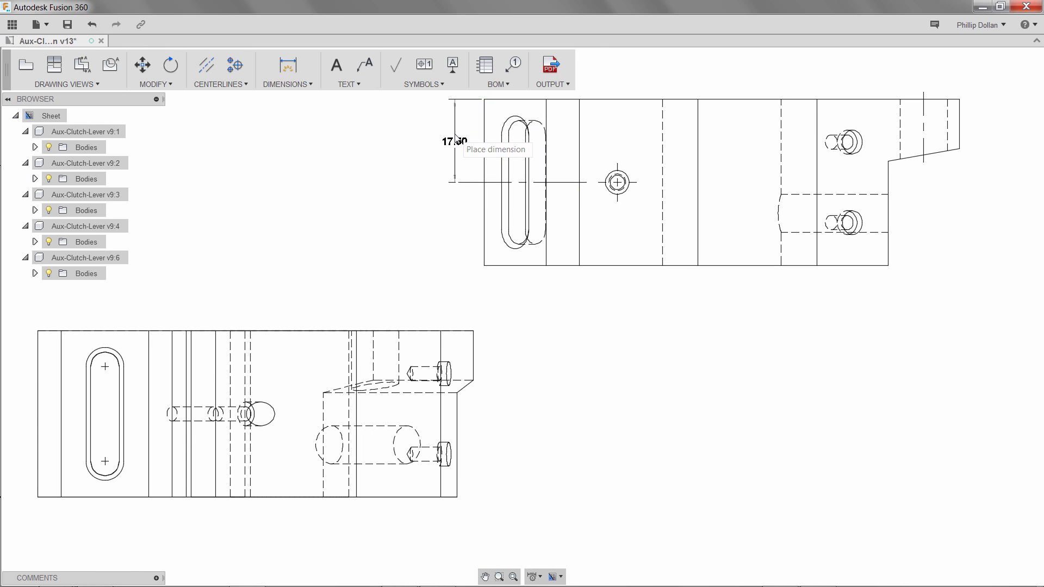
click(453, 136)
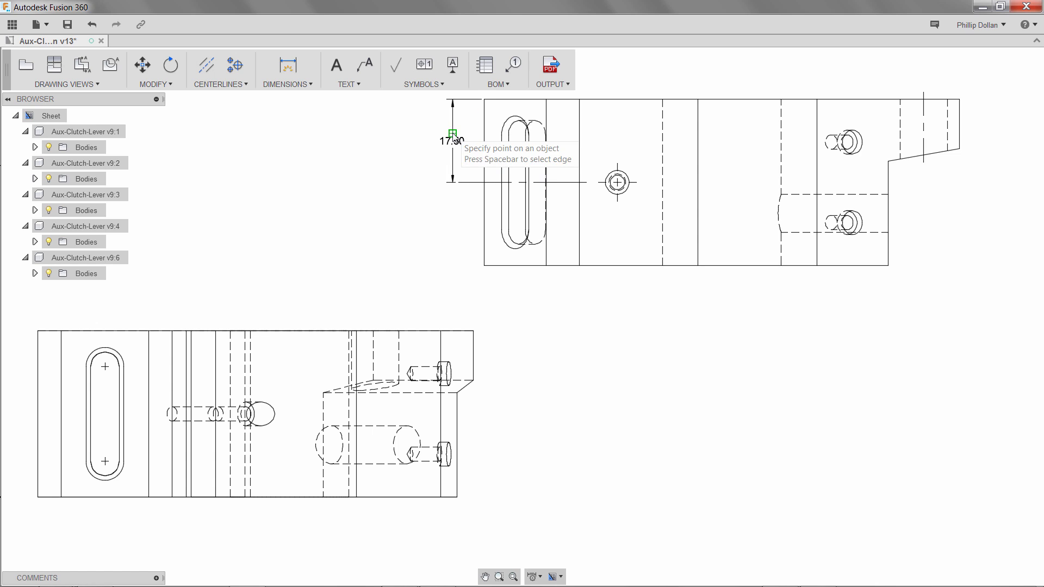
- Dimension the overall depth of the top view between its two left corners, placed outside the slot centerline dimension
click(483, 99)
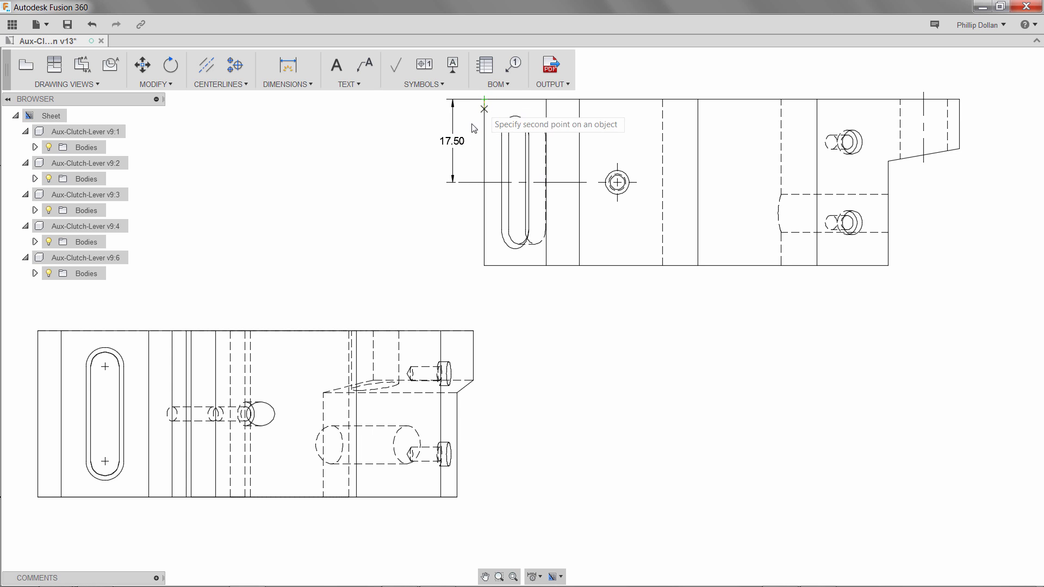
click(472, 260)
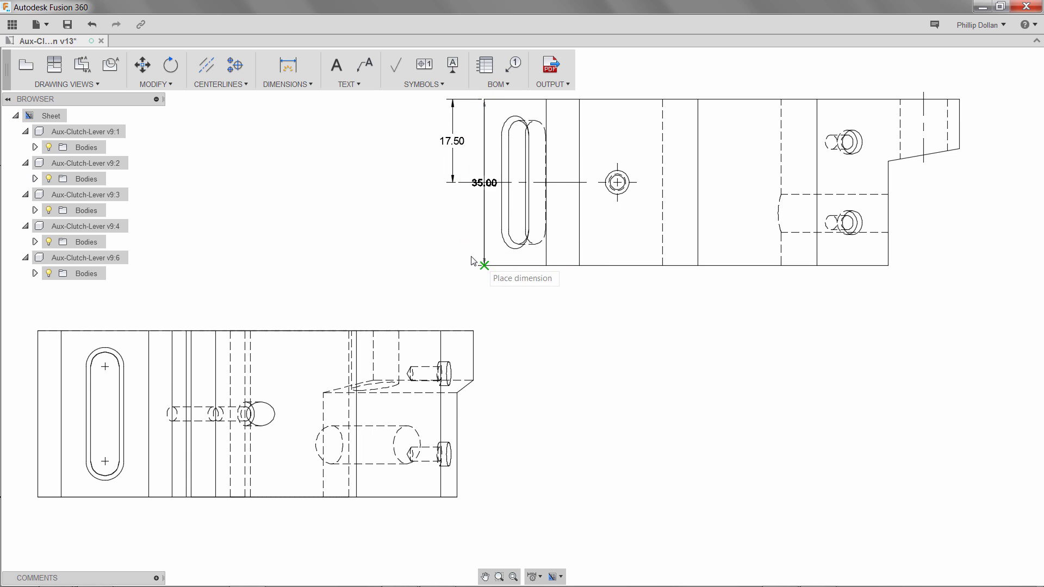
click(415, 209)
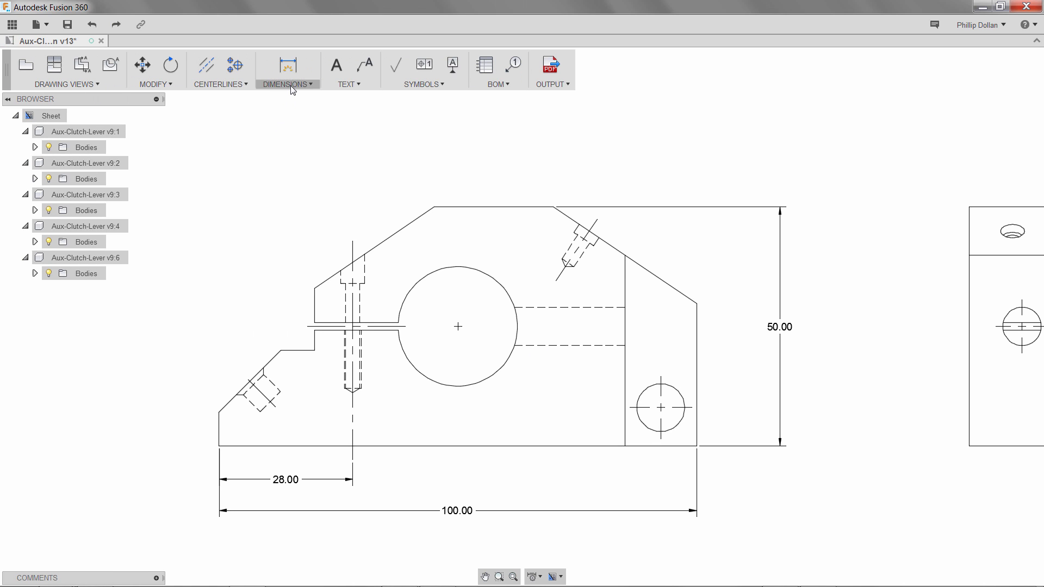
- Add a horizontal linear dimension above the front view from the ledge's left corner to the lower end of the upper-left slope
click(291, 85)
click(291, 114)
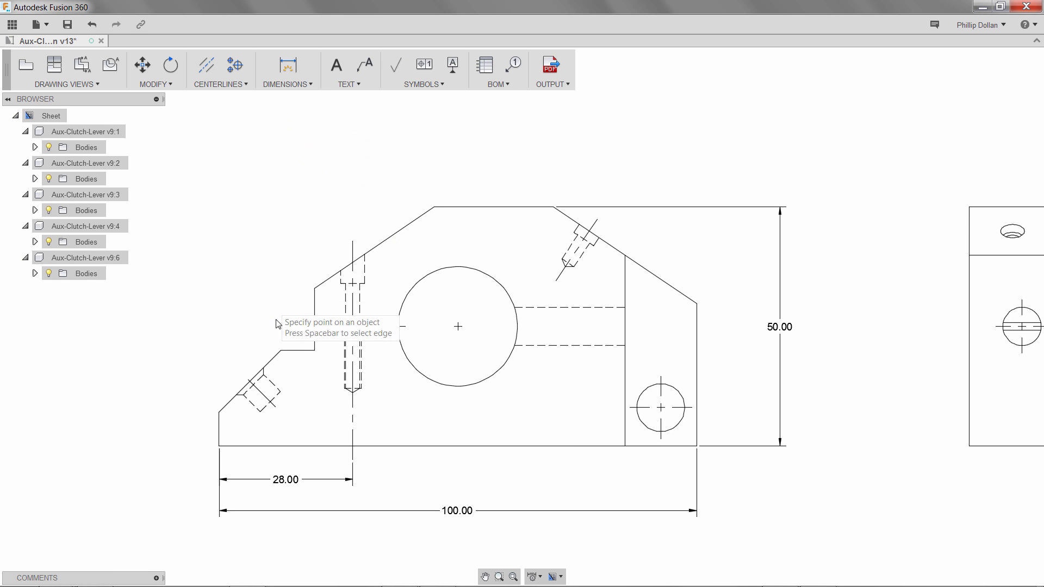
click(280, 351)
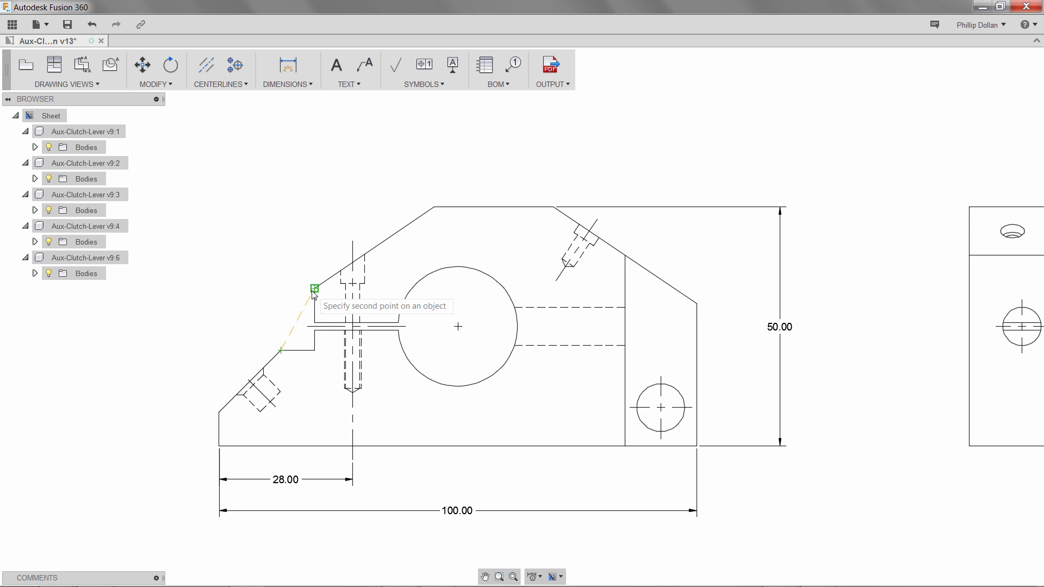
click(314, 288)
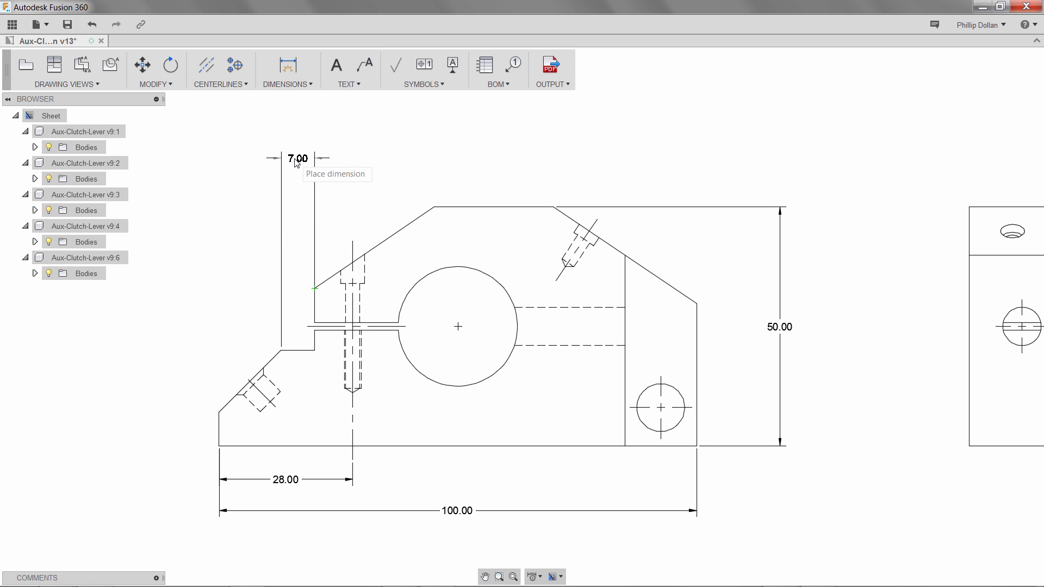
click(297, 166)
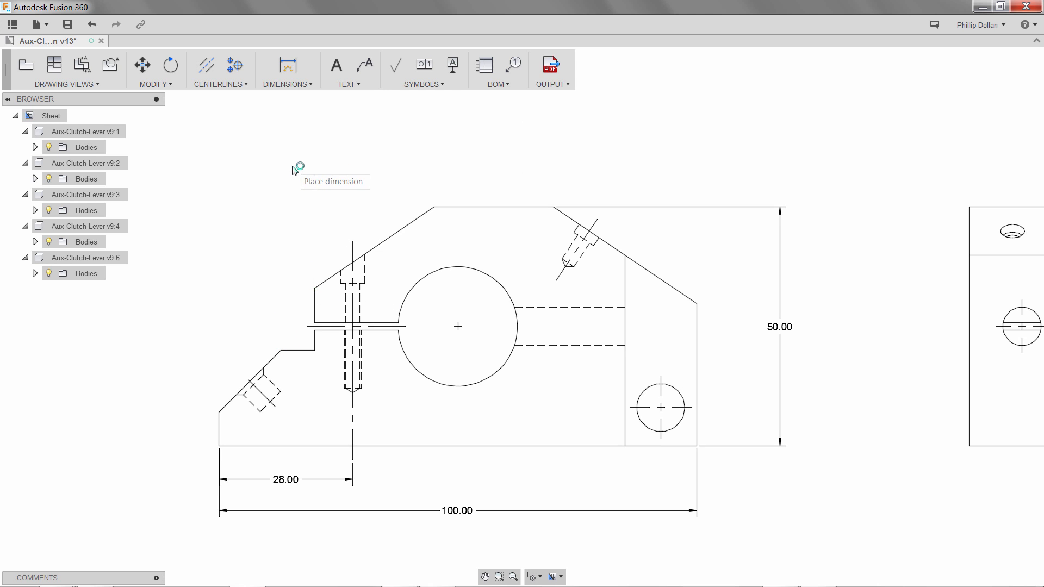
- Add chain dimensions above the front view, continuing from the ledge dimension through both top-edge corners to the lower end of the right slope
click(300, 84)
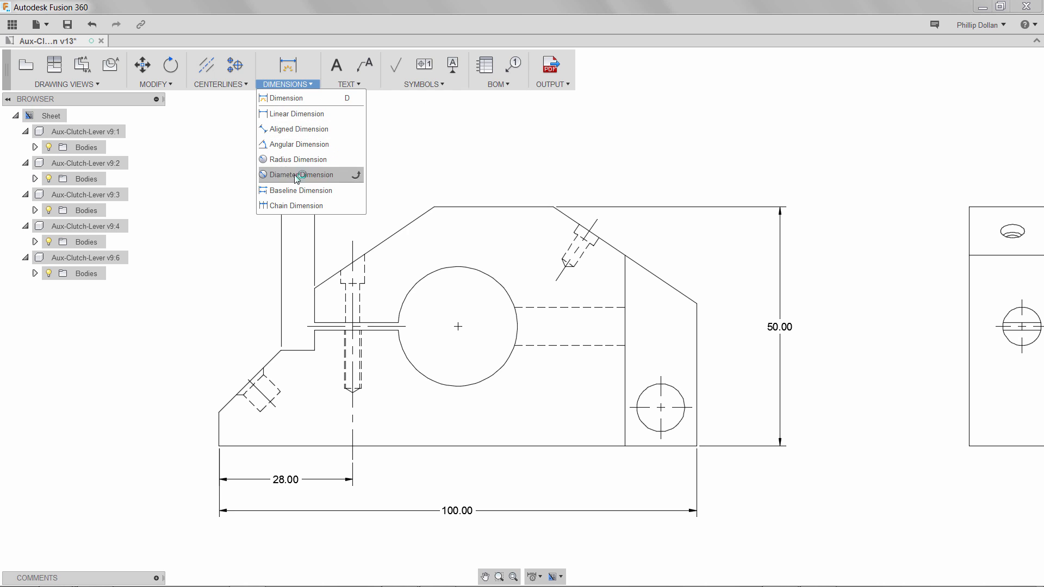
click(298, 206)
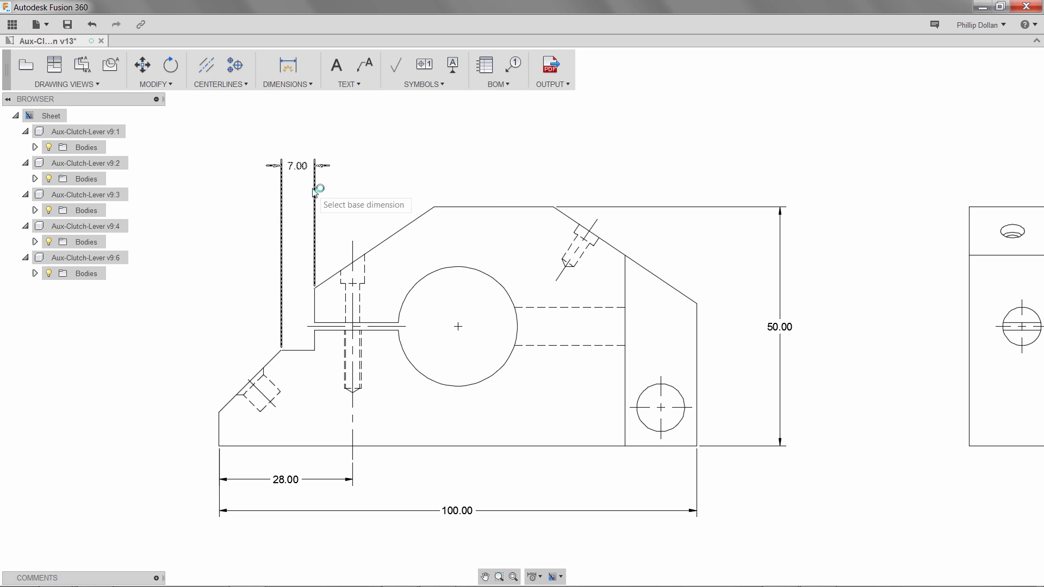
click(315, 158)
click(434, 207)
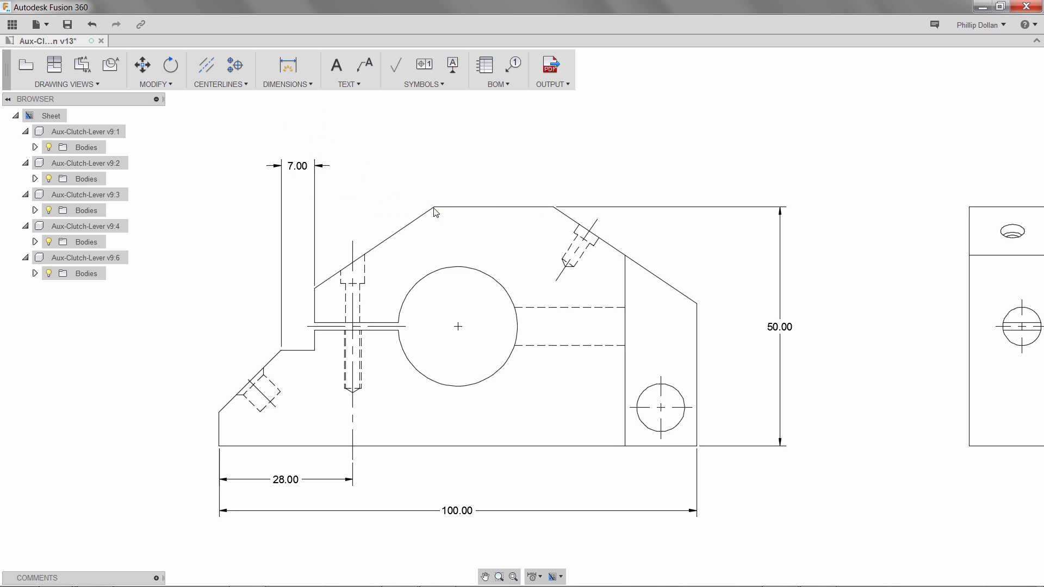
click(553, 207)
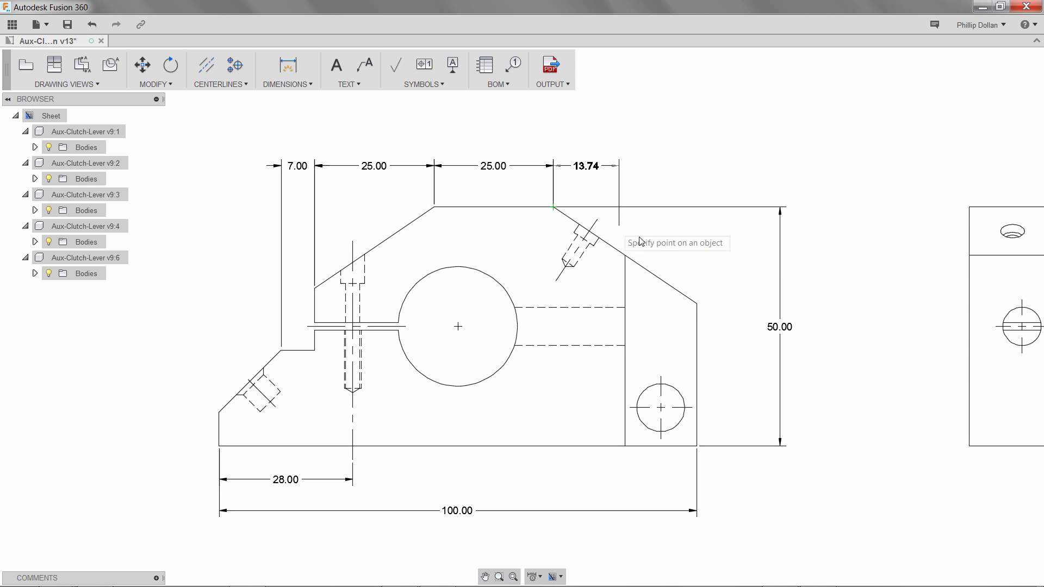
click(696, 304)
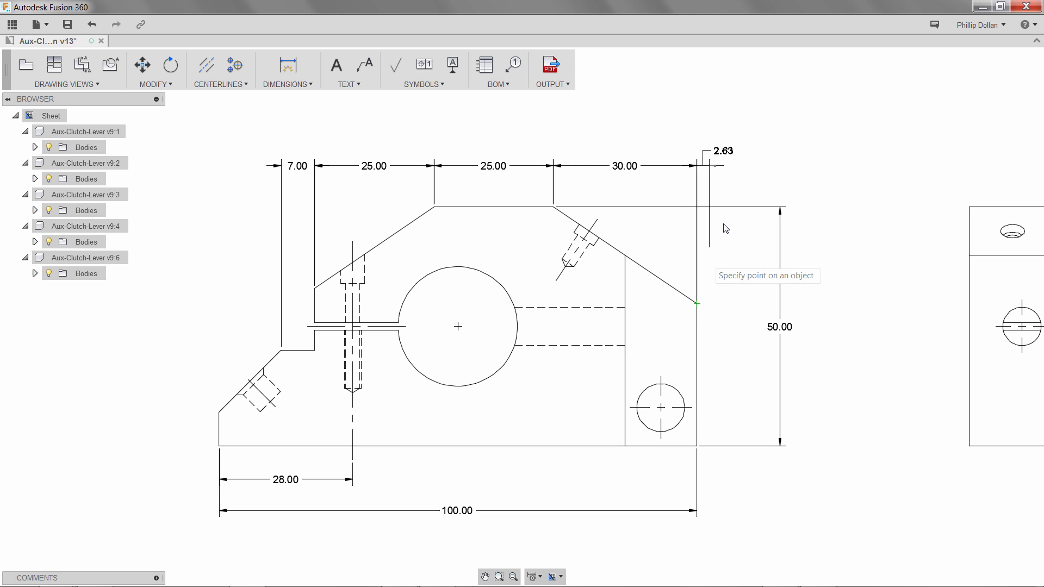
right_click(781, 132)
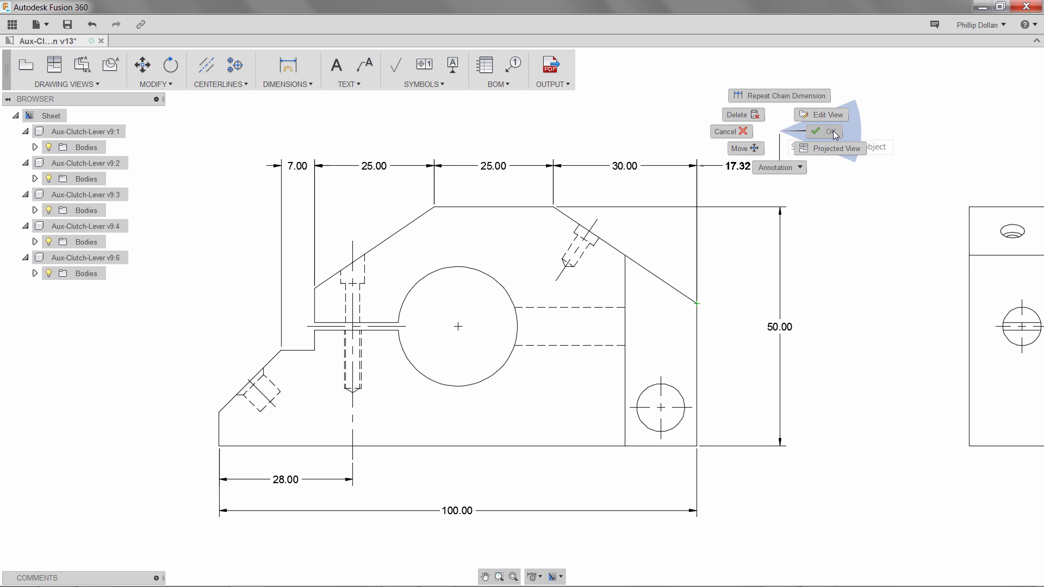
click(832, 132)
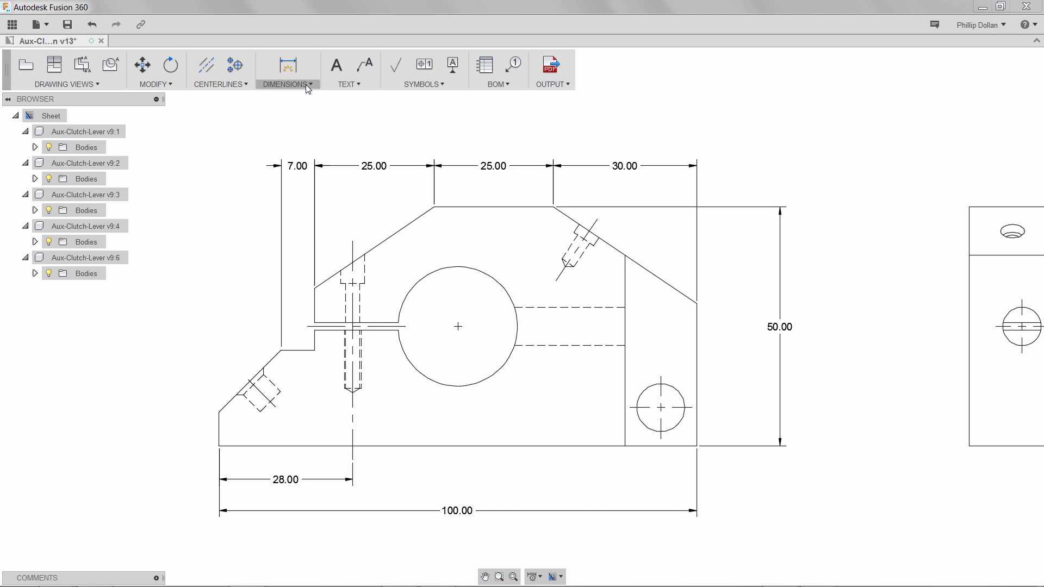
- Add angular dimensions to the front view between the right slope and top edge, and between the lower-left chamfer and left vertical edge
click(305, 84)
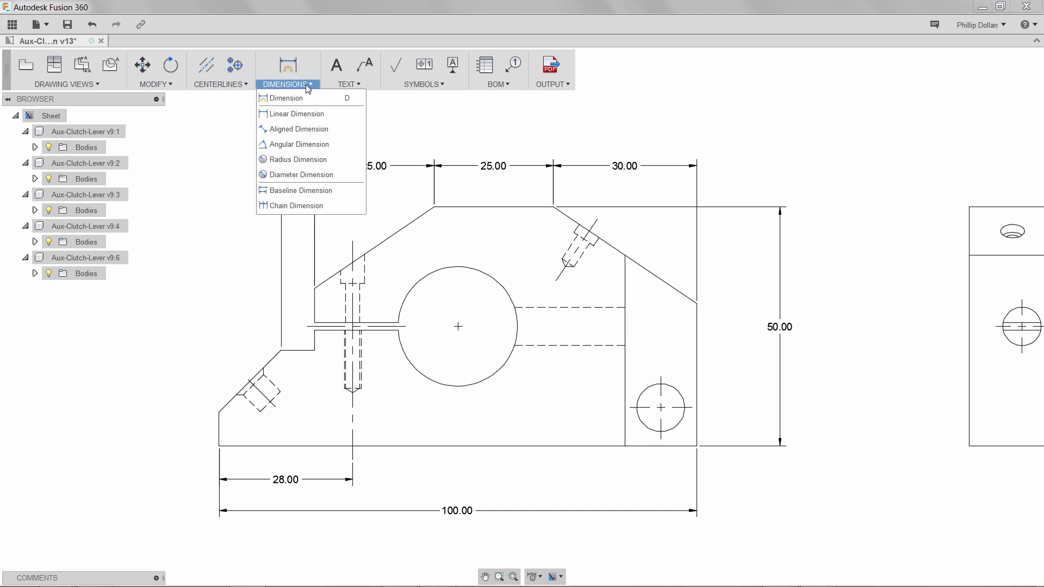
click(299, 144)
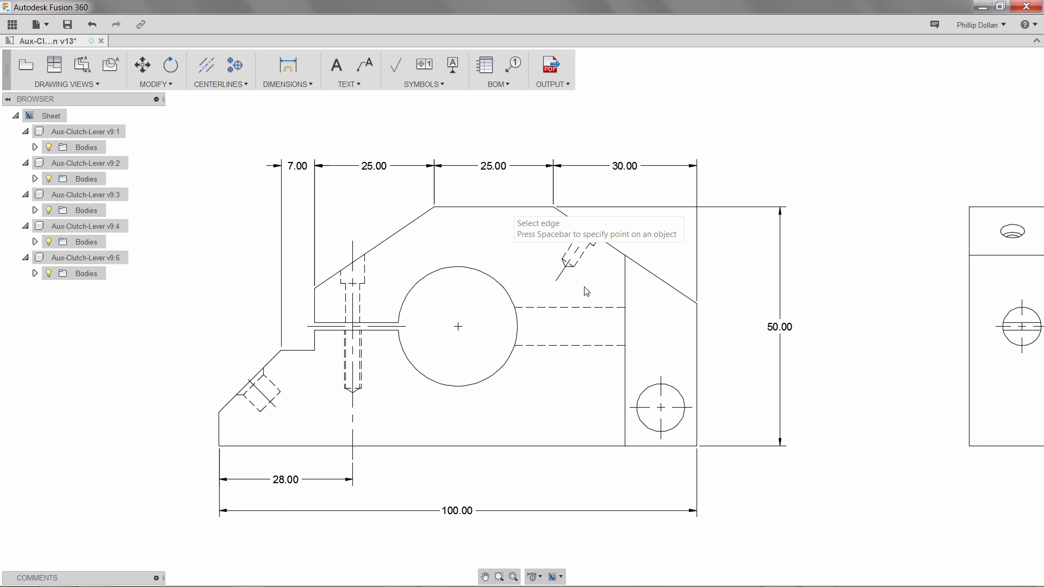
click(617, 254)
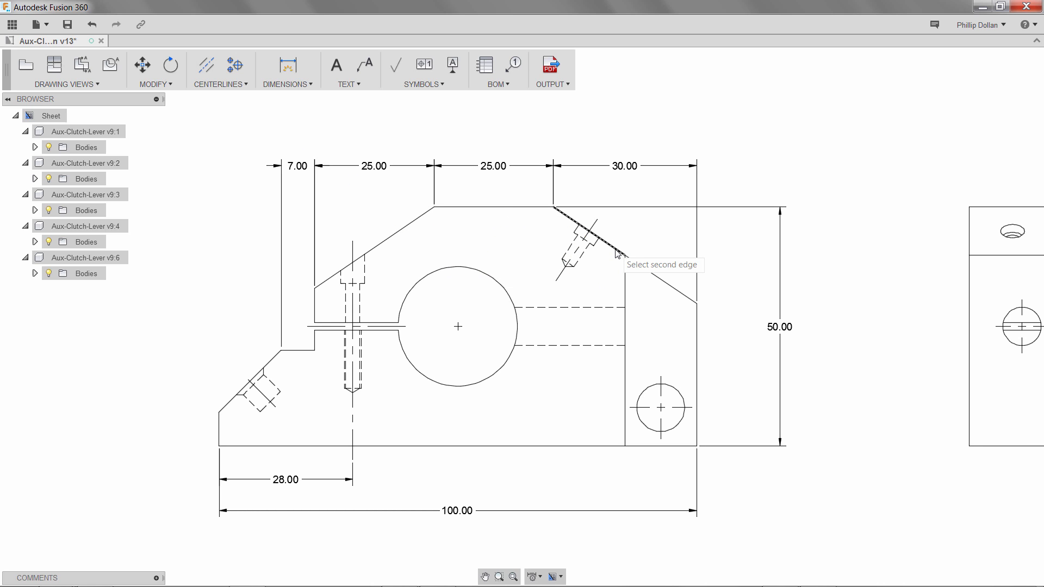
click(536, 206)
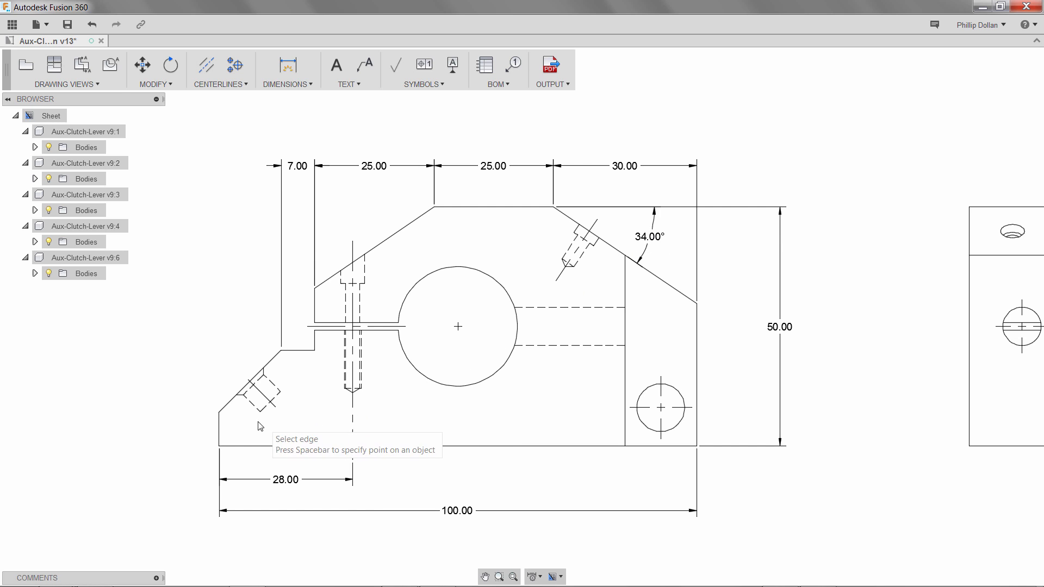
click(213, 418)
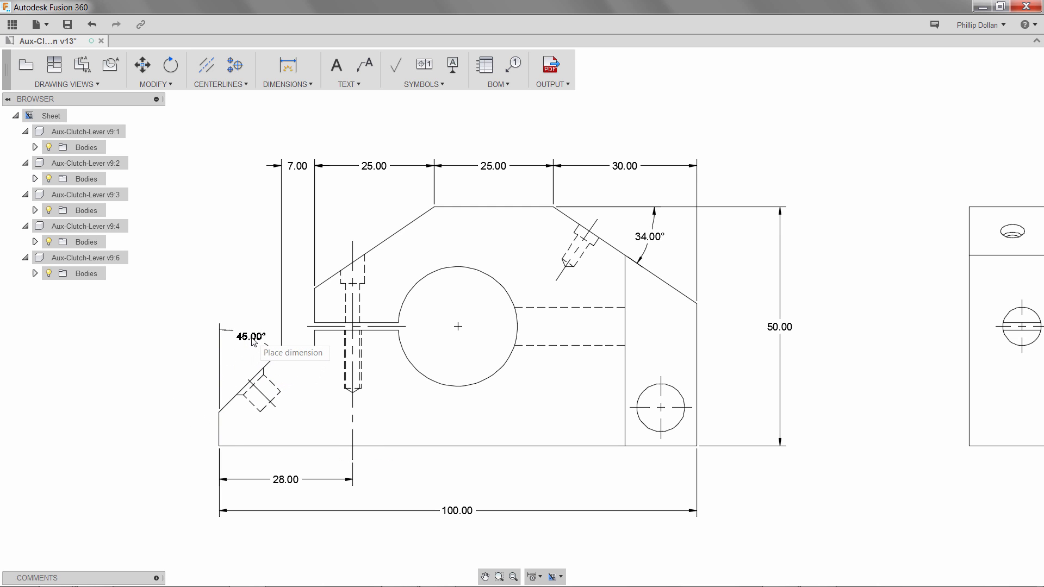
click(249, 341)
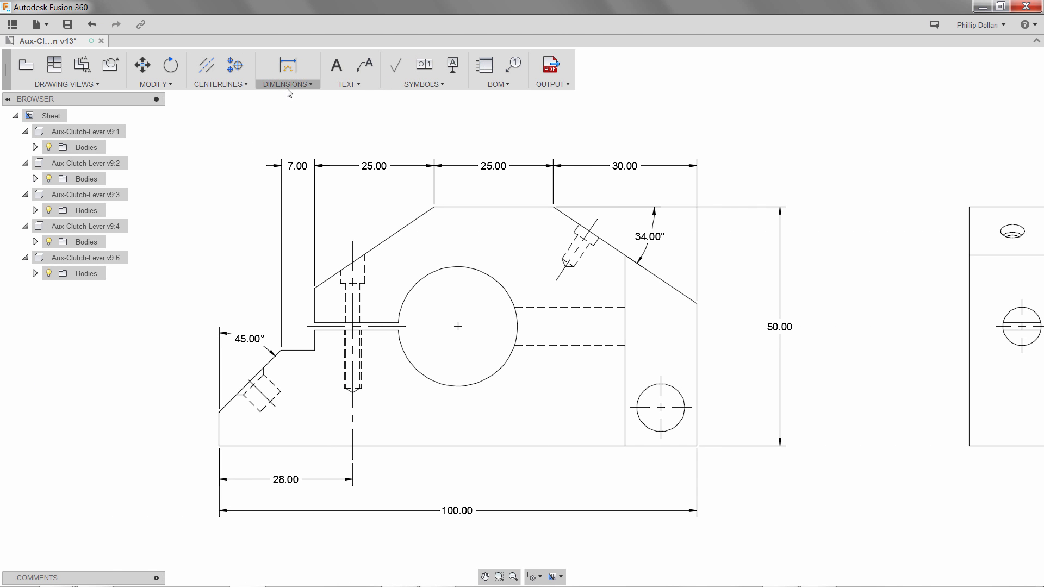
- Add radius dimensions to the outer and inner arcs at the lower end of the slot in the left auxiliary view, placed below the view
click(288, 87)
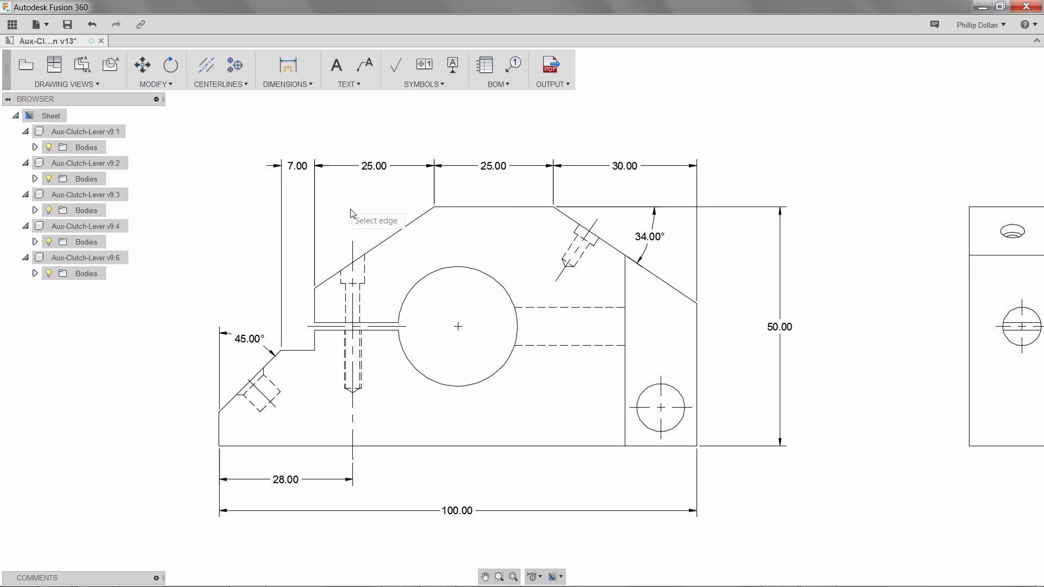
scroll(373, 225, down, 4)
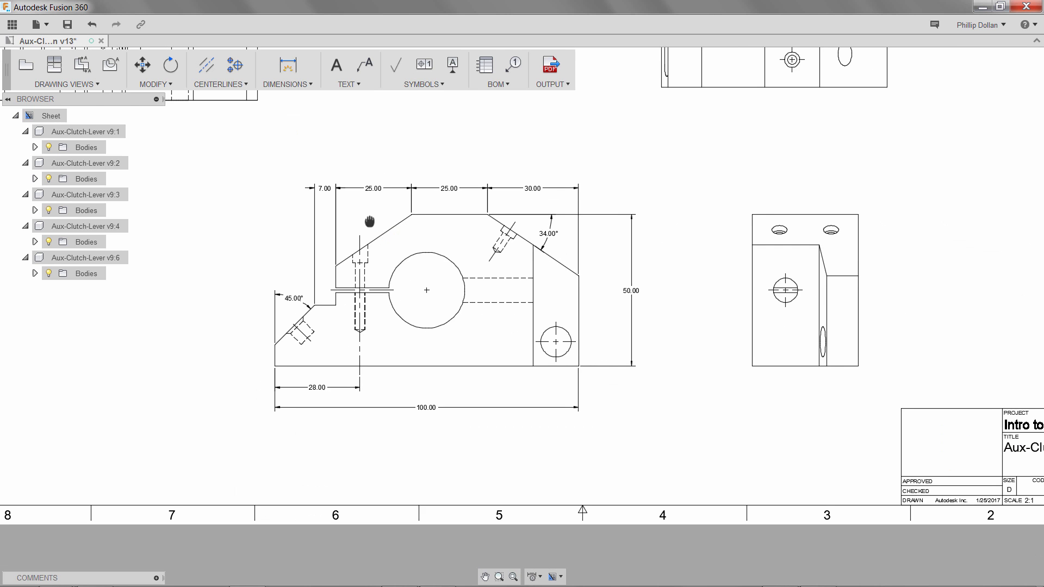
mouse_move(365, 201)
middle_down()
mouse_move(563, 338)
mouse_move(654, 352)
middle_up()
scroll(327, 241, up, 5)
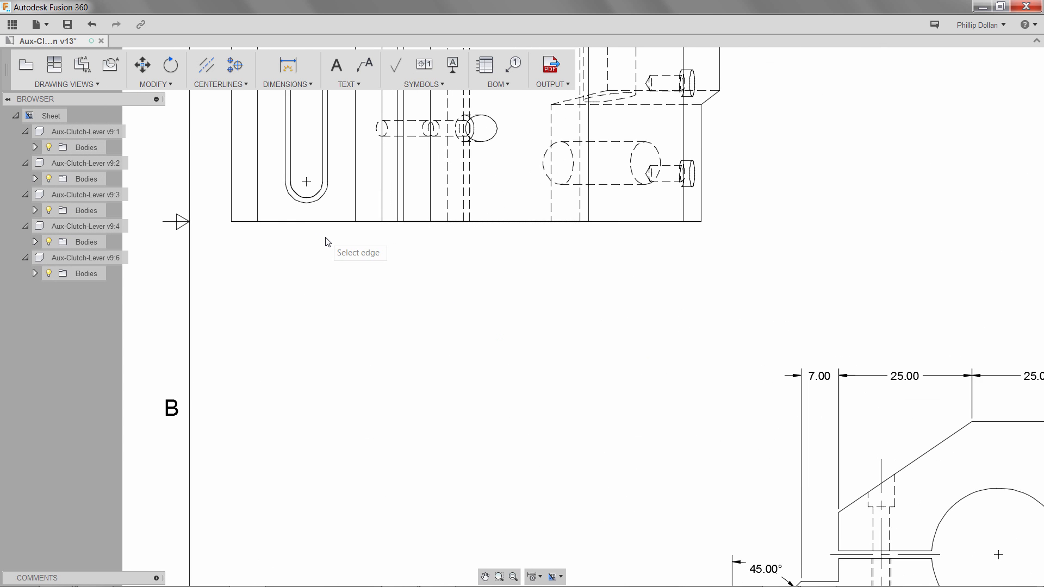
click(310, 170)
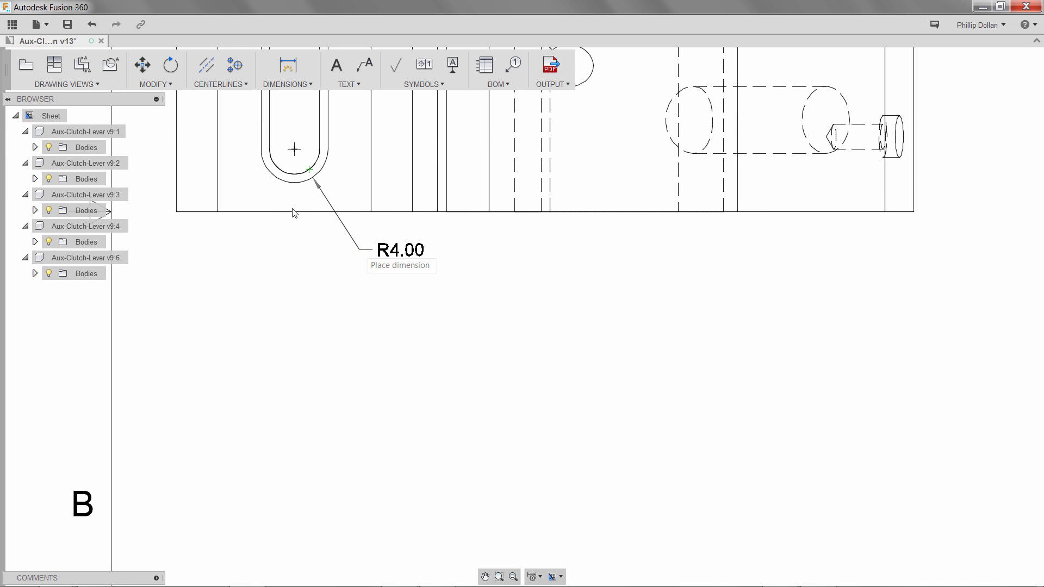
click(288, 180)
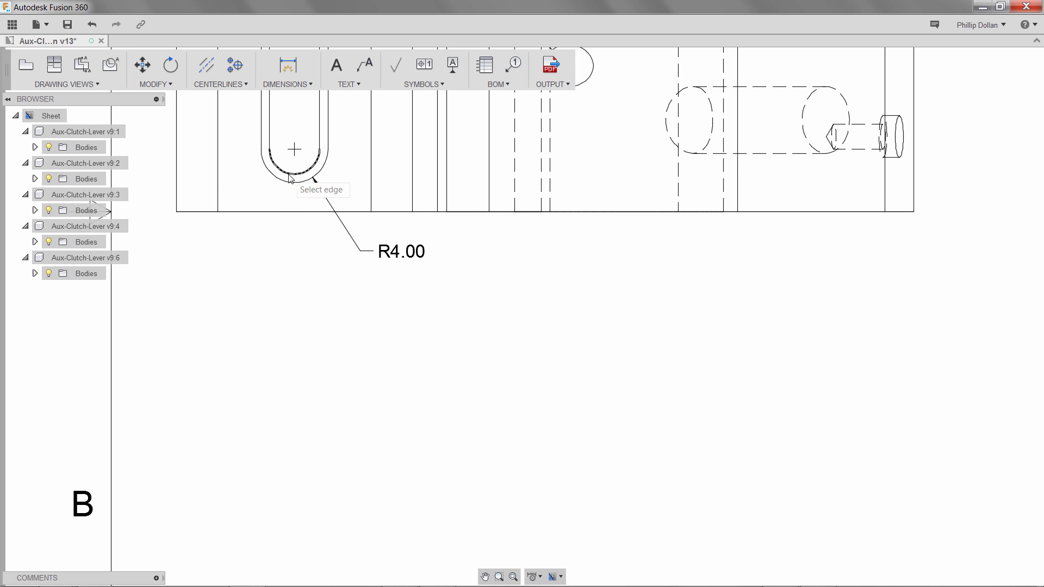
click(289, 175)
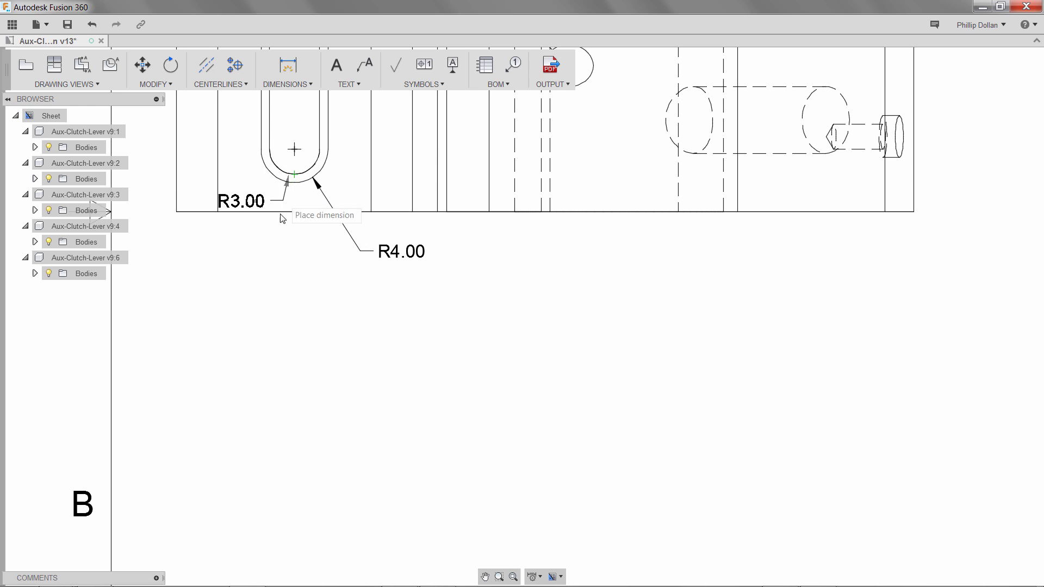
click(260, 283)
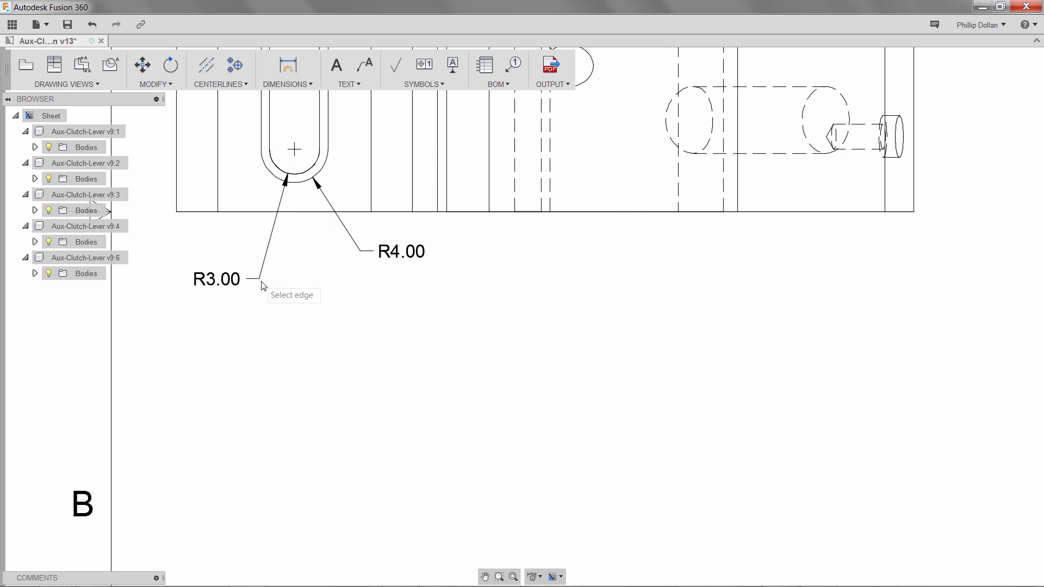
- Add diameter dimensions to the large central bore and the small lower-right hole in the front view
click(307, 82)
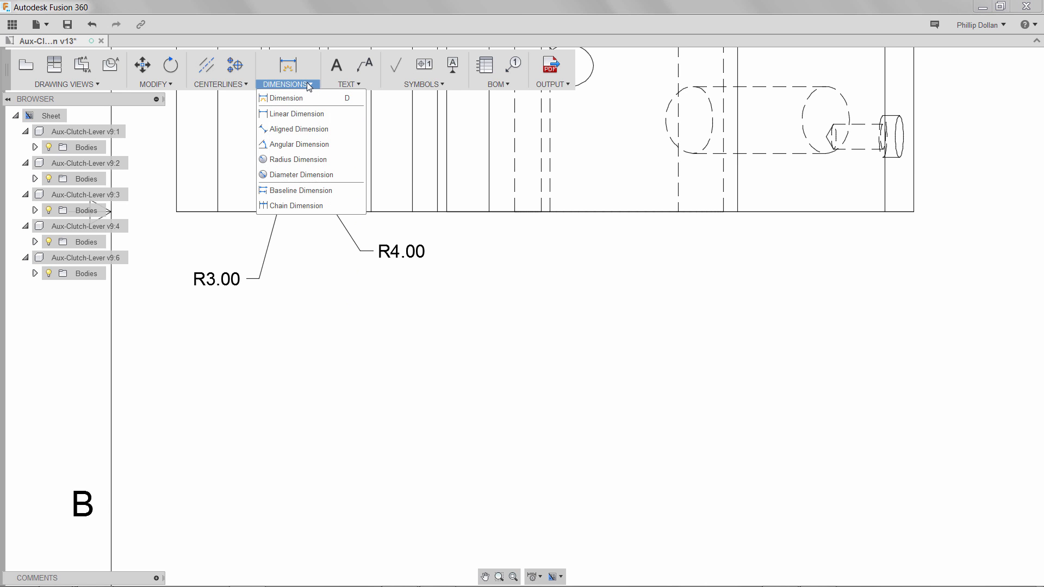
click(304, 175)
scroll(570, 343, down, 5)
scroll(705, 364, down, 1)
mouse_move(704, 365)
middle_down()
mouse_move(282, 177)
mouse_move(254, 133)
middle_up()
scroll(517, 227, up, 3)
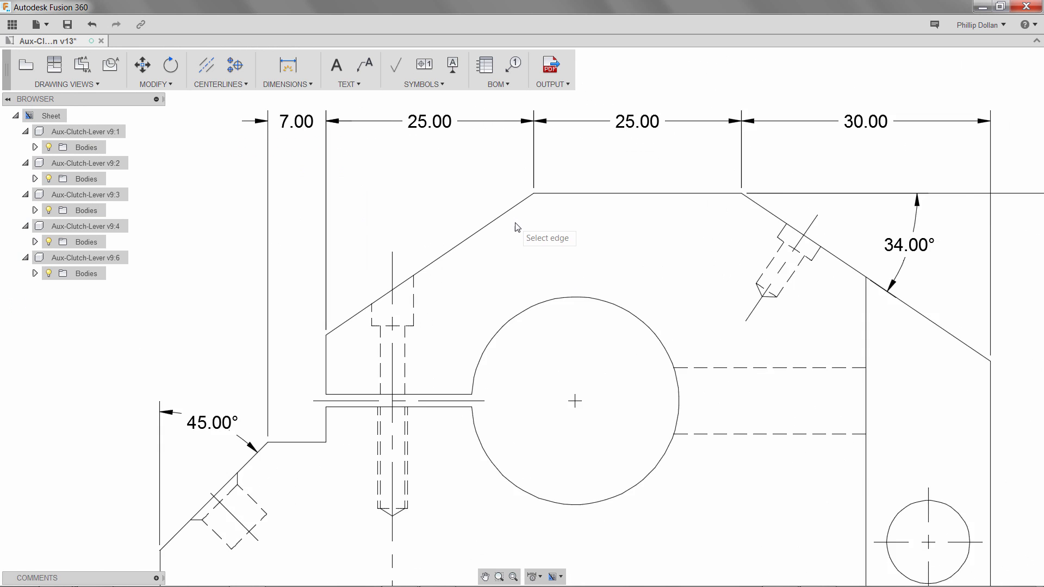
scroll(516, 226, up, 1)
click(552, 309)
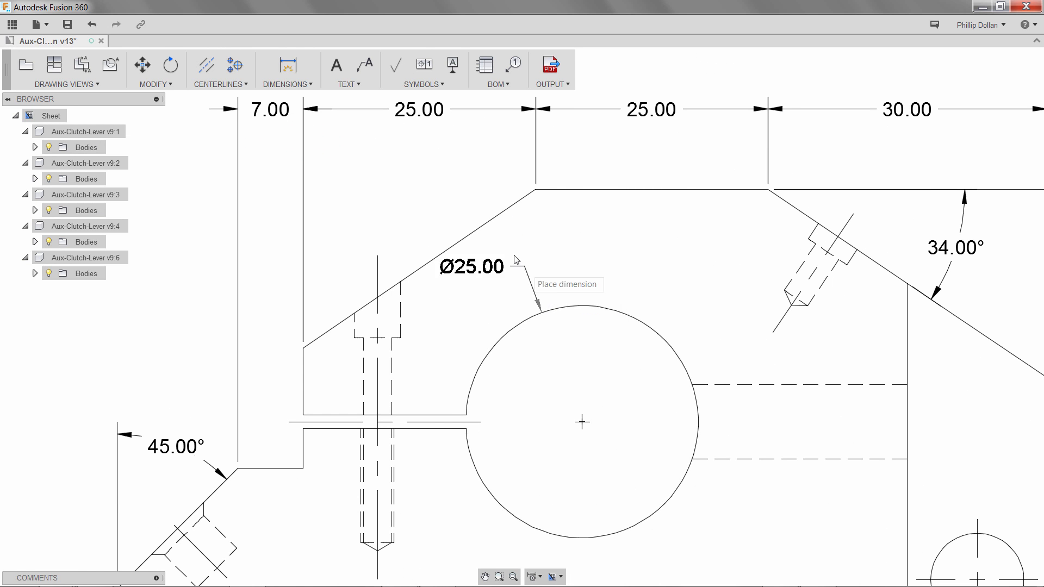
click(480, 197)
scroll(543, 294, down, 3)
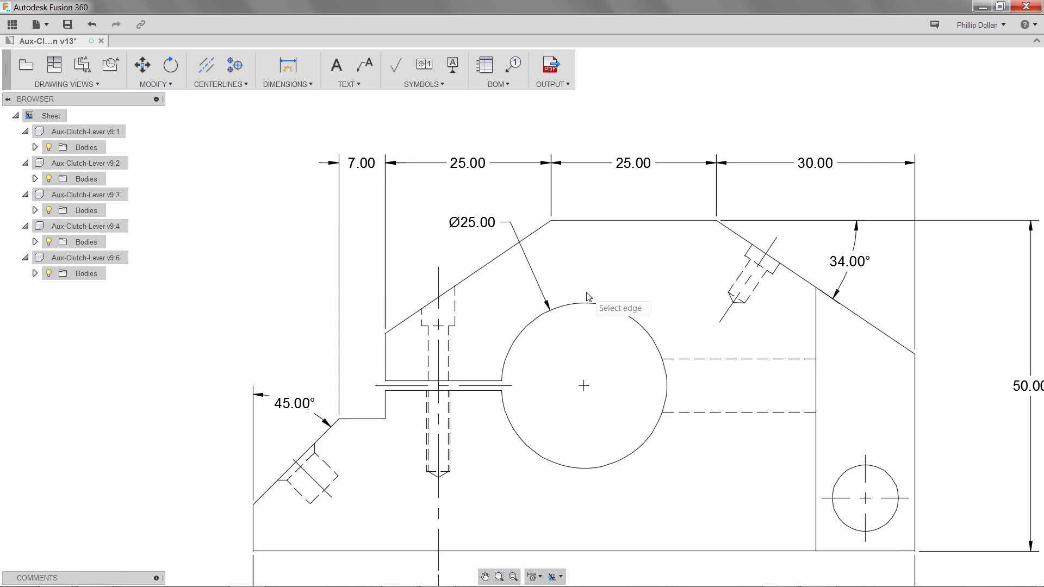
click(862, 463)
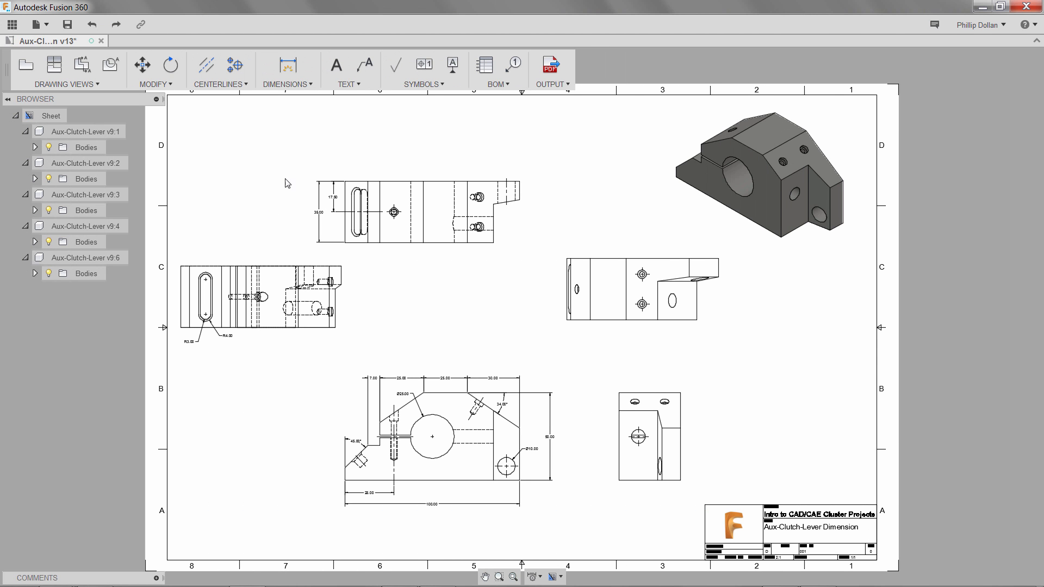
- Attach a leader note to the outer circle of the center-marked hole in the top view, placed below the view, and enlarge its text box
click(365, 65)
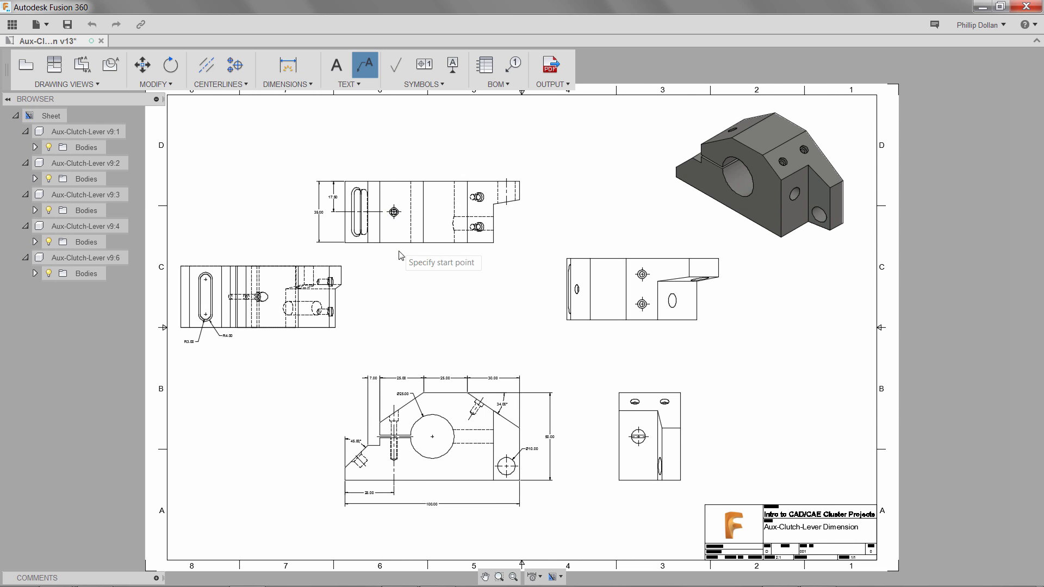
scroll(405, 271, up, 2)
scroll(405, 272, up, 4)
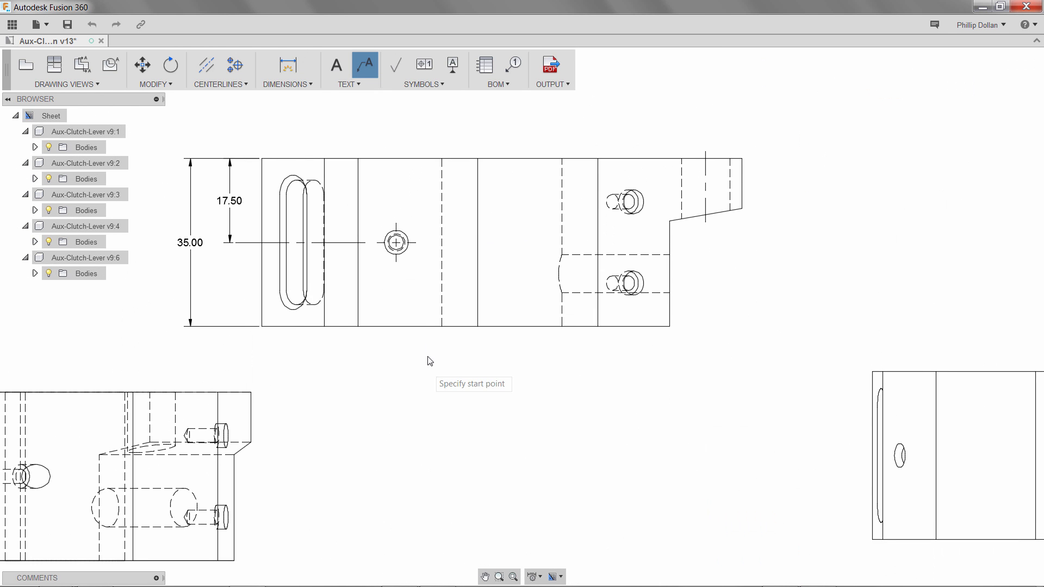
scroll(424, 334, up, 3)
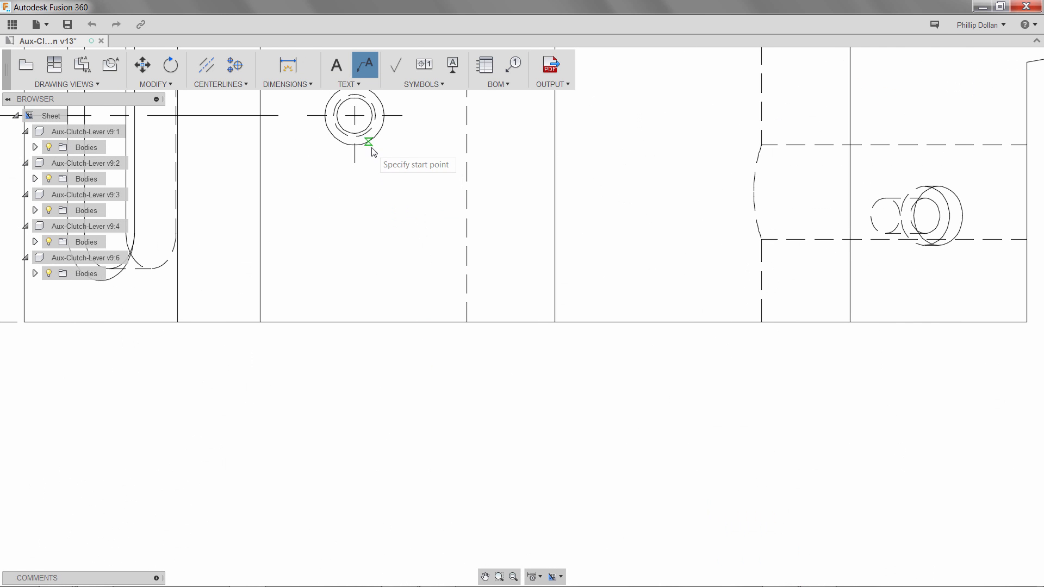
click(450, 395)
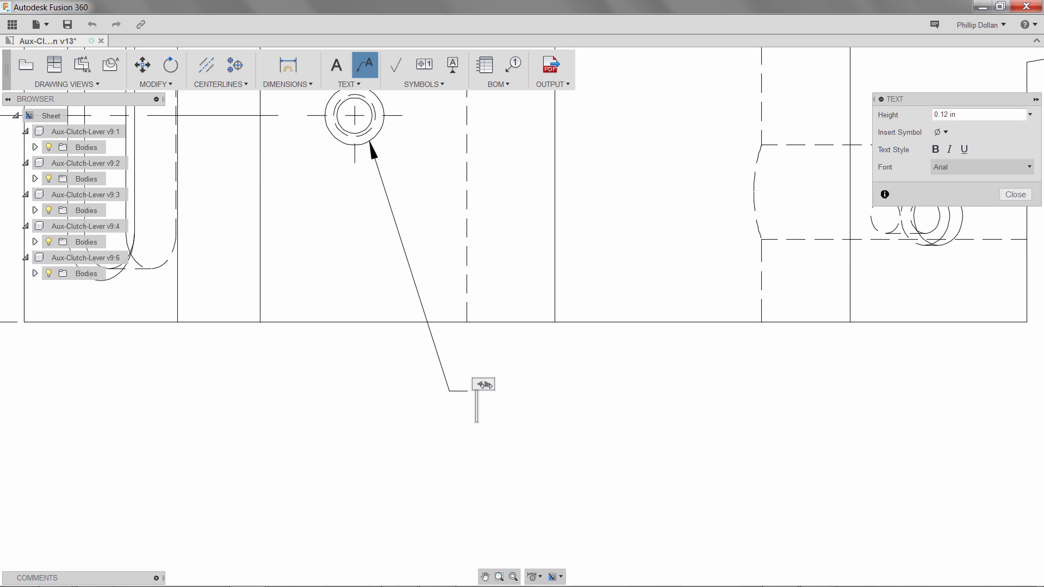
drag(486, 384, 702, 494)
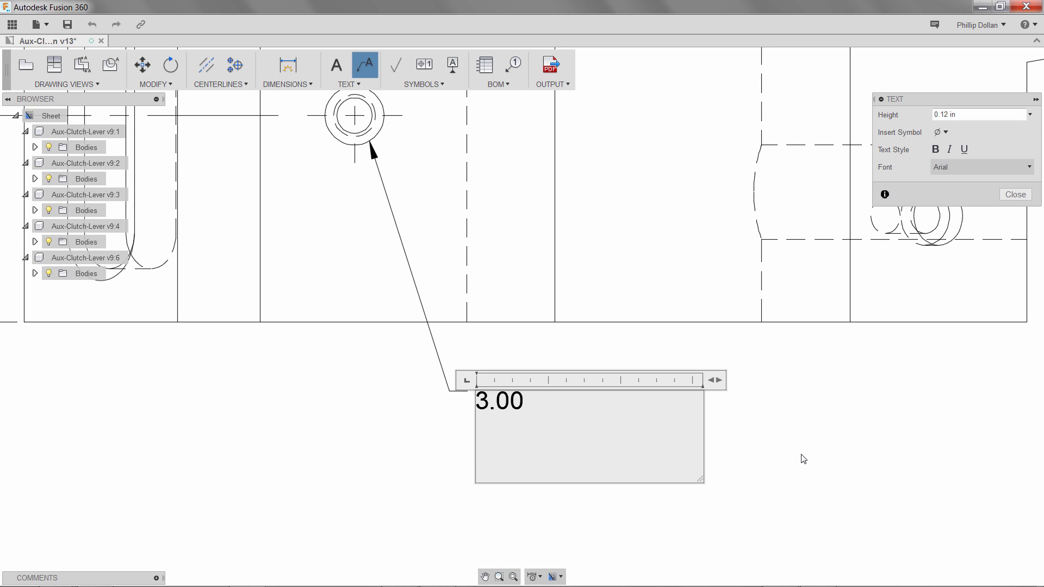
- Complete the first line of the hole note as a 3.00 diameter with a depth symbol and 30.00 depth
text(30.00)
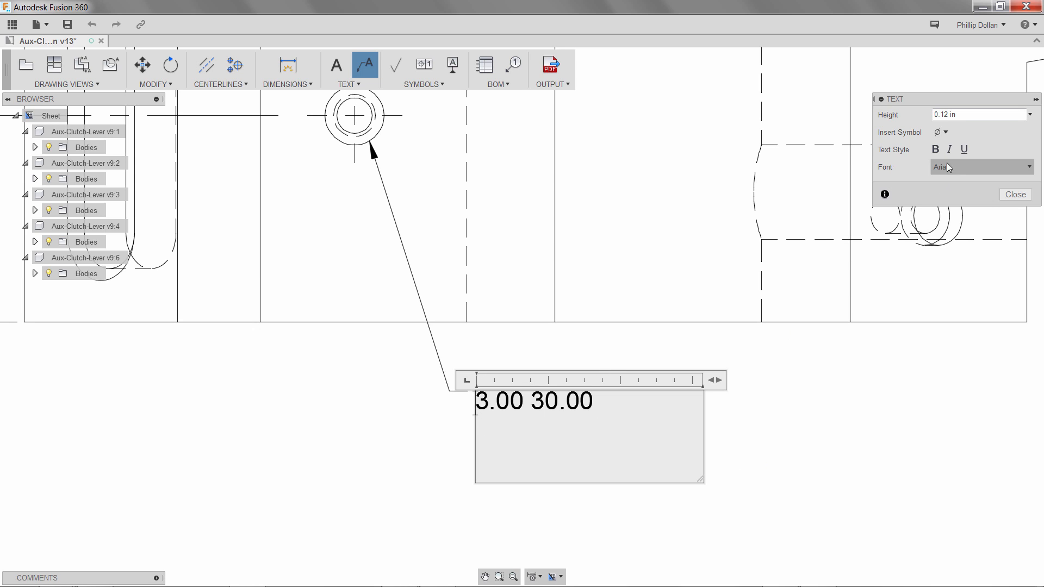
click(945, 132)
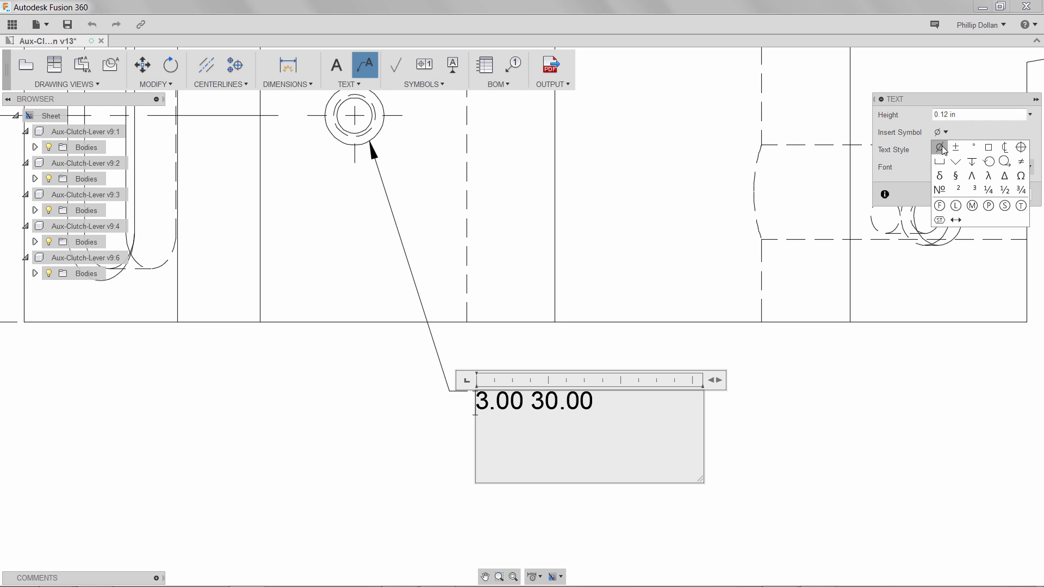
click(942, 146)
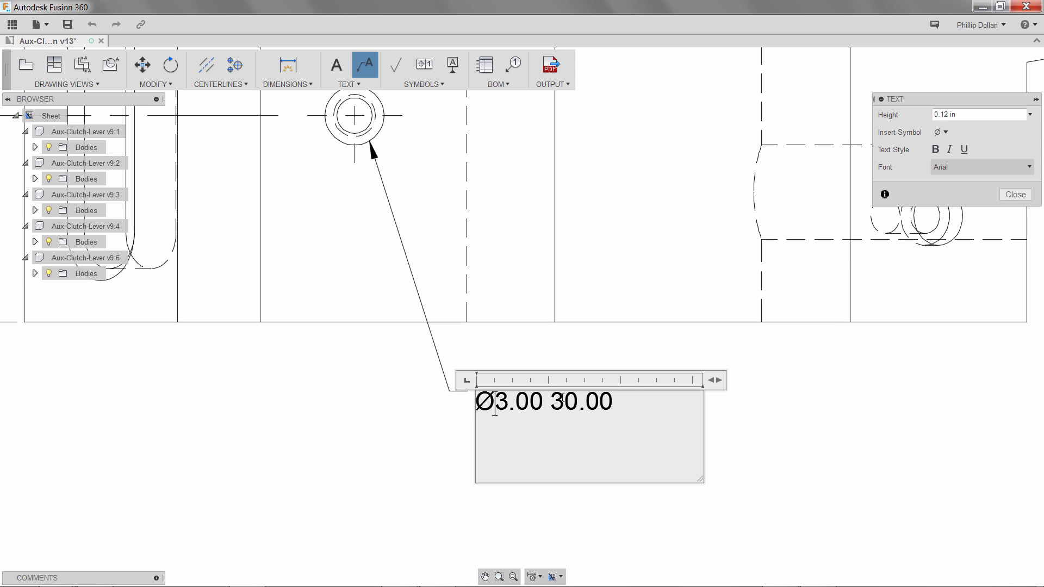
click(551, 403)
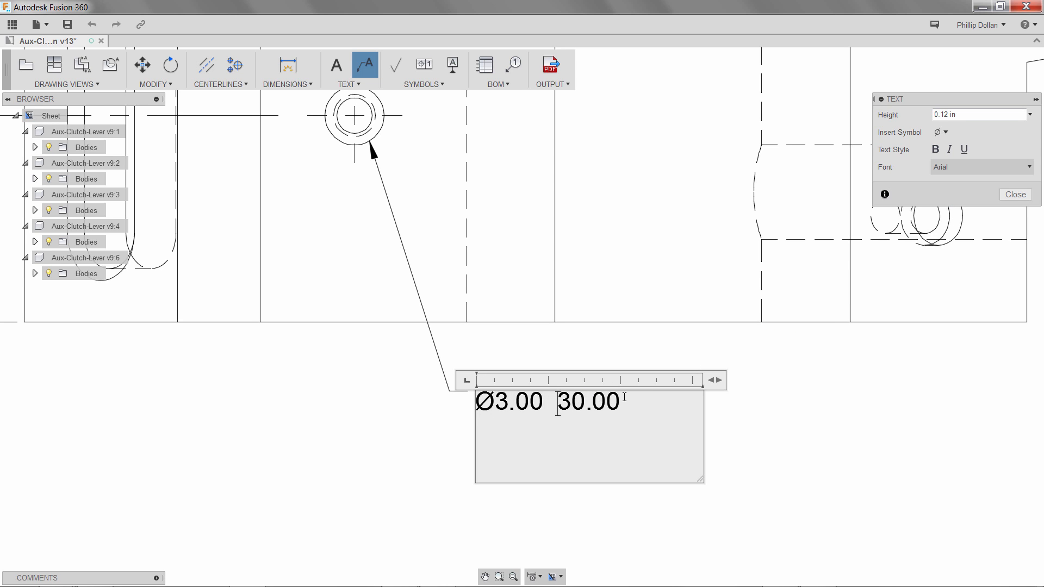
click(943, 132)
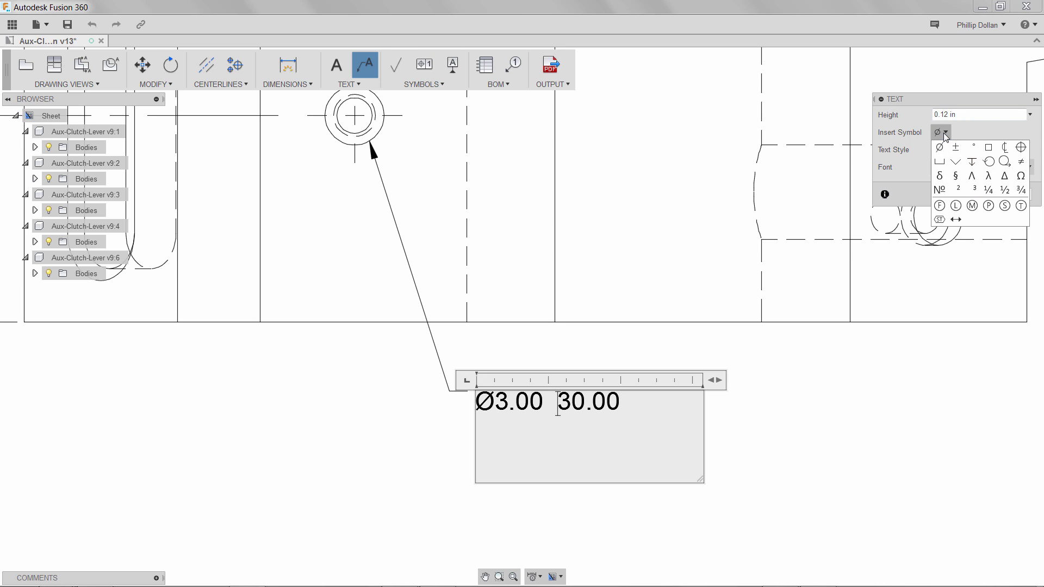
click(971, 161)
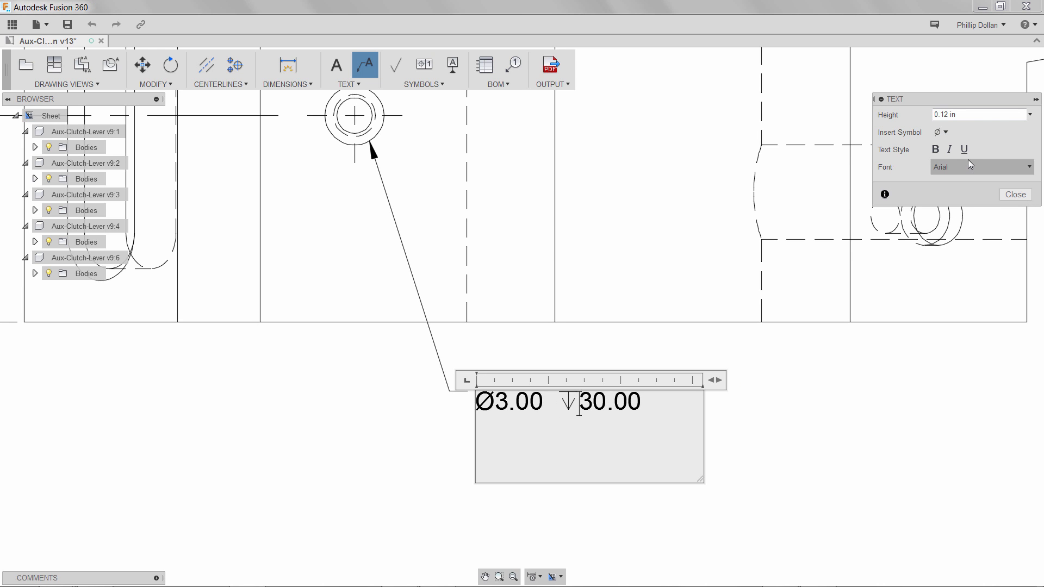
- Add a second note line with a counterbore symbol, 5.00 diameter, and a depth symbol with 8.00 depth
click(651, 399)
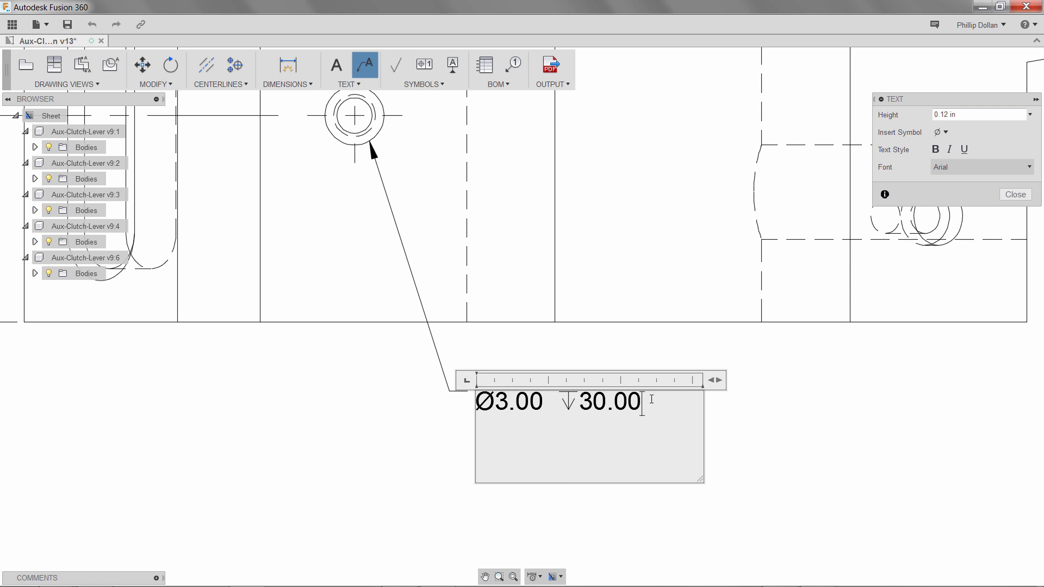
key(Return)
text(5.00 8.00)
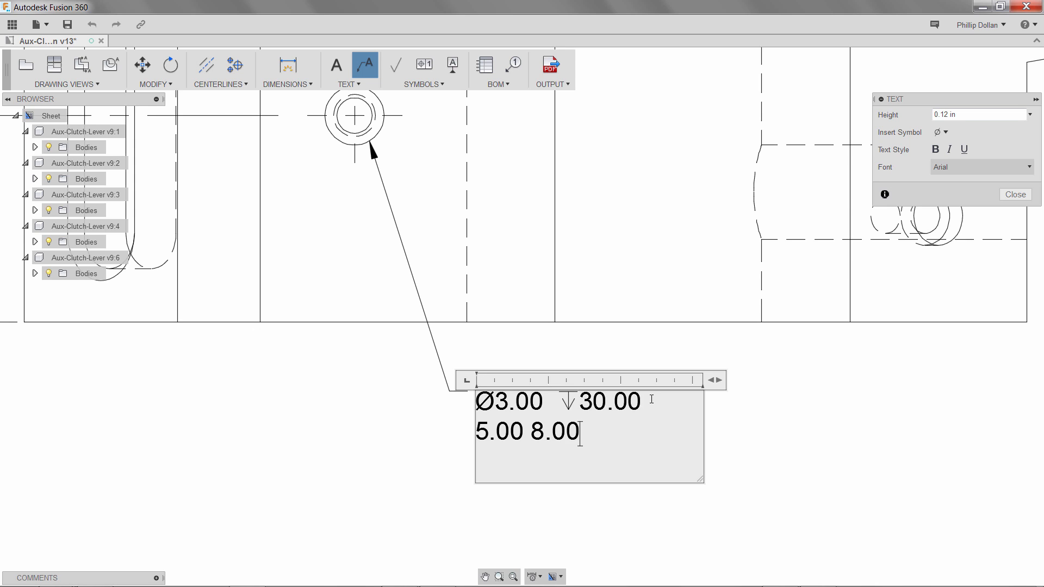
click(943, 132)
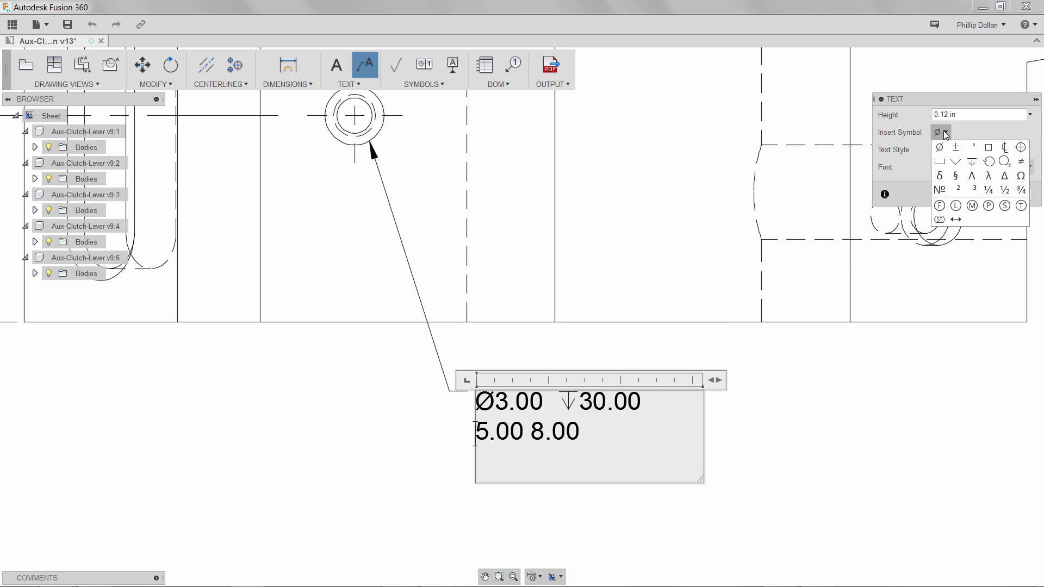
click(939, 161)
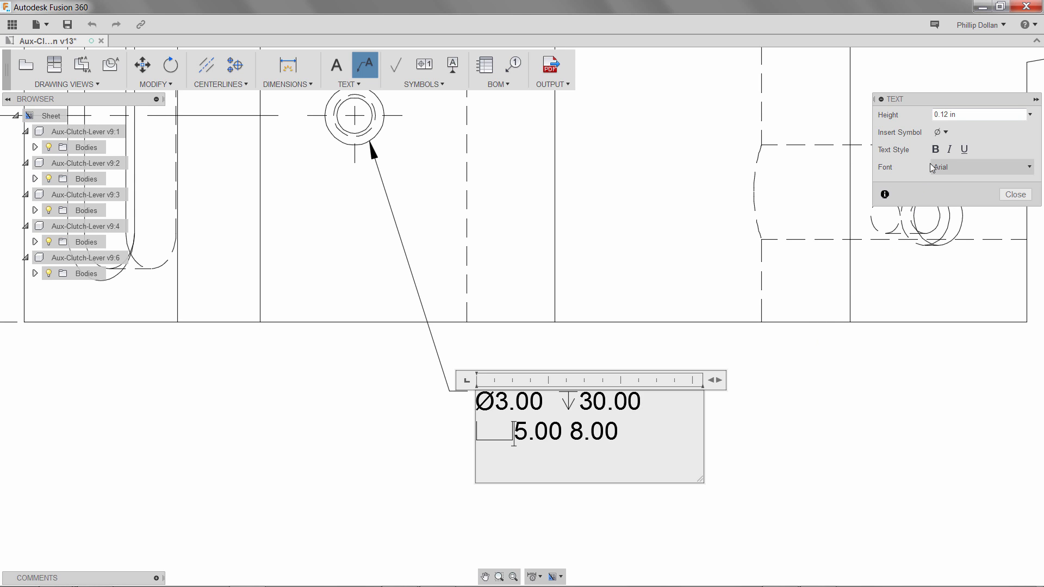
click(940, 132)
click(939, 147)
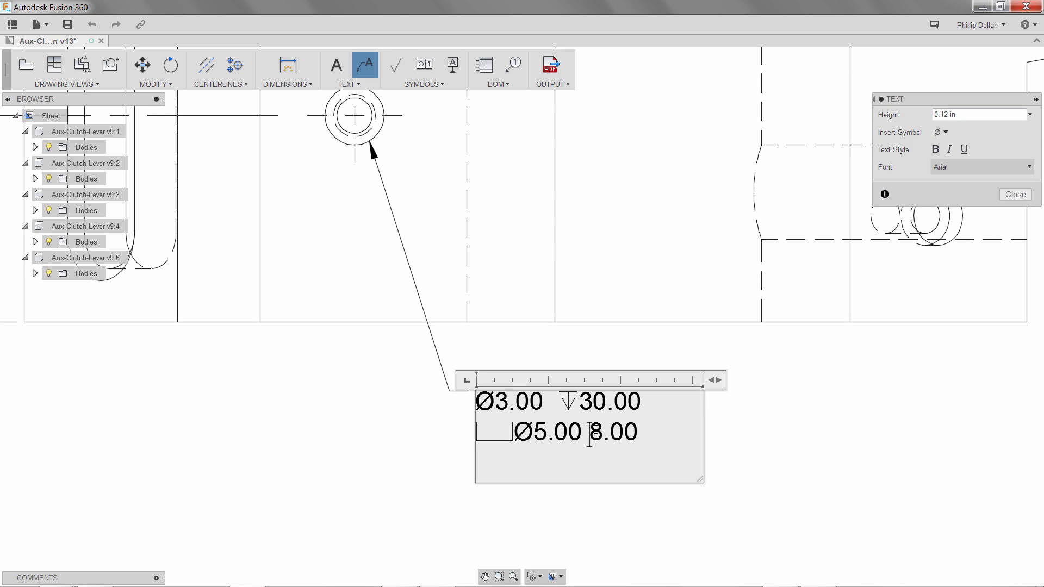
click(944, 133)
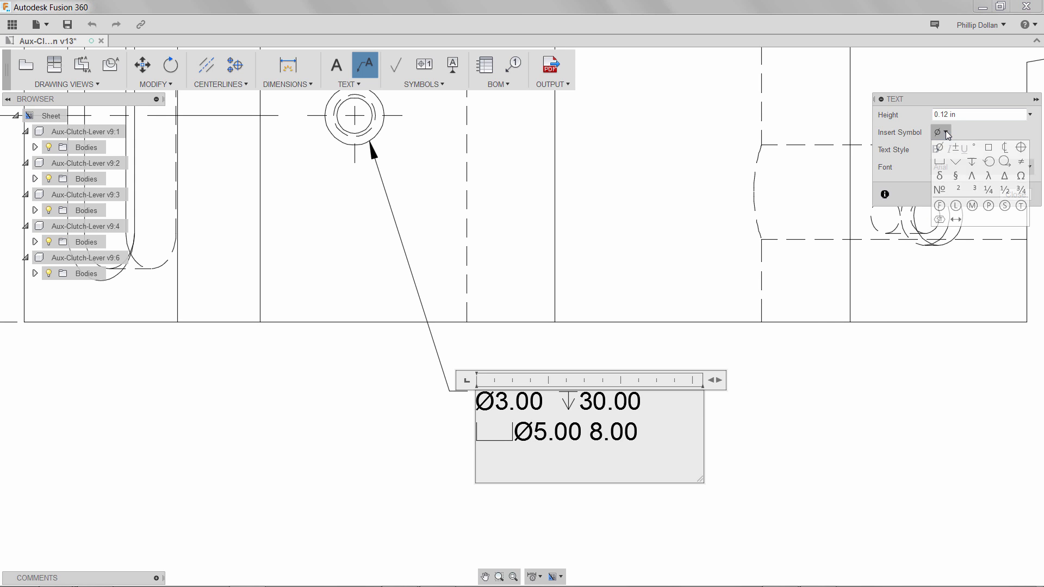
click(971, 165)
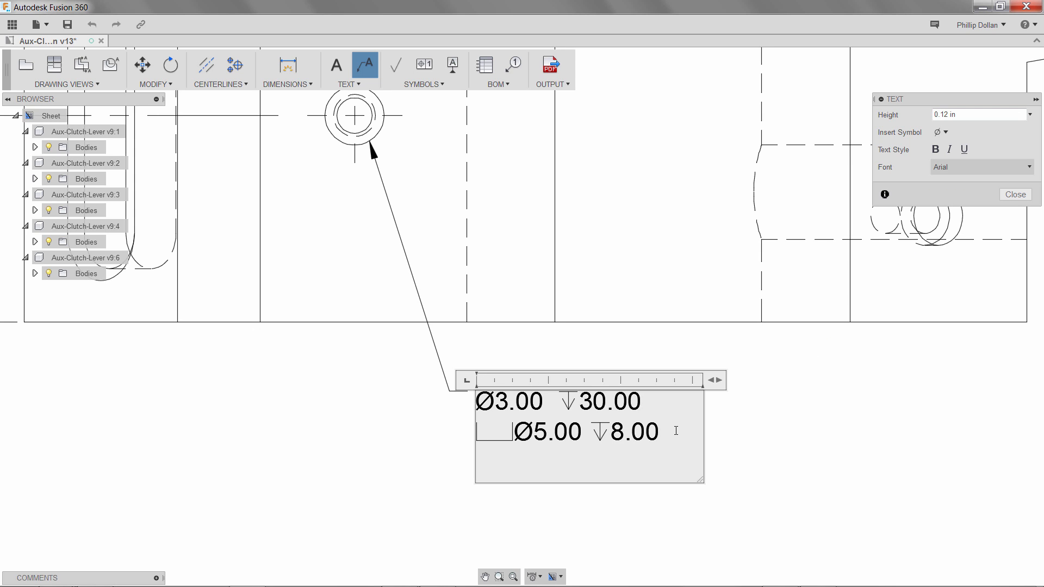
- Add "SEE FRONT VIEW FOR TAPPED HOLE DATA" below the counterbore line, widen the text box, and finish the note
text(SEE FR)
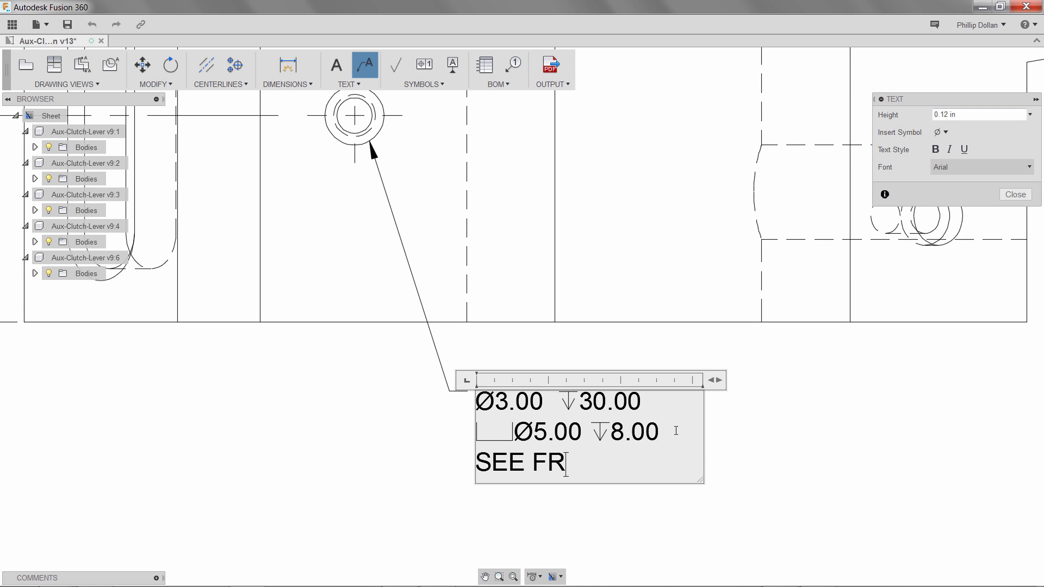
text(ONT VIEW)
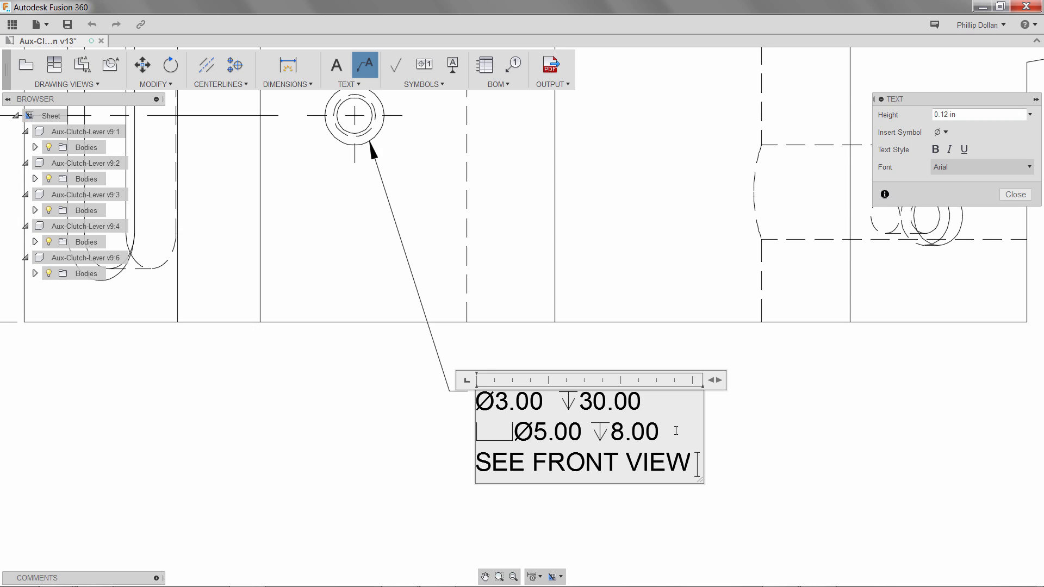
key(Return)
text(FOR)
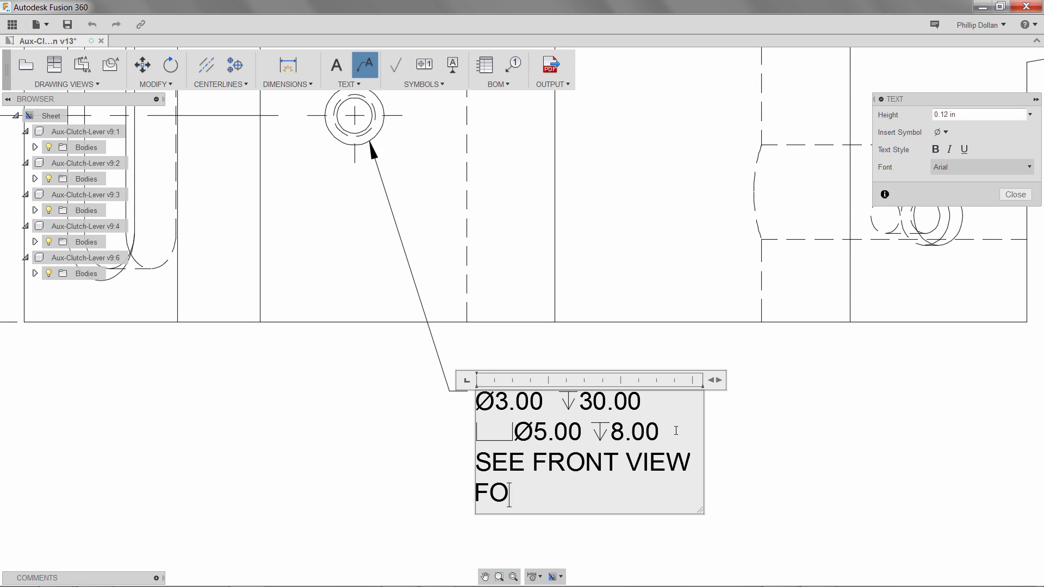
text( TAP)
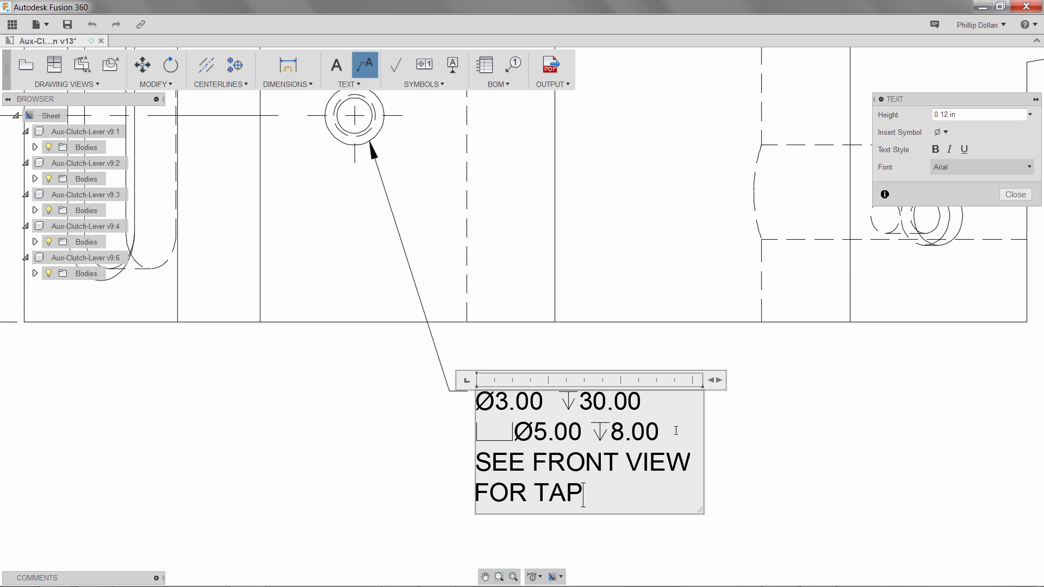
text(PED HOLE)
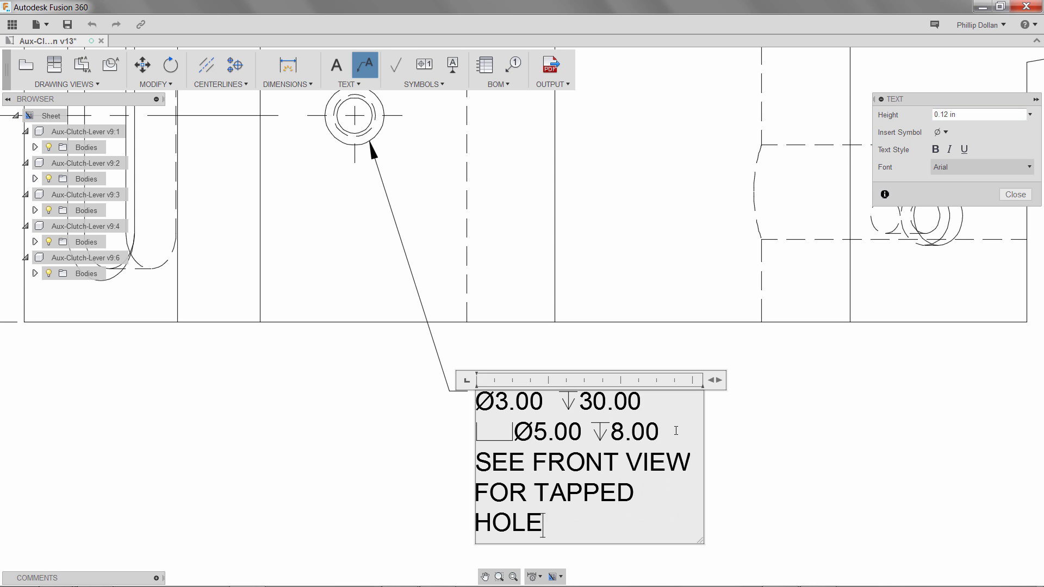
text( DATA)
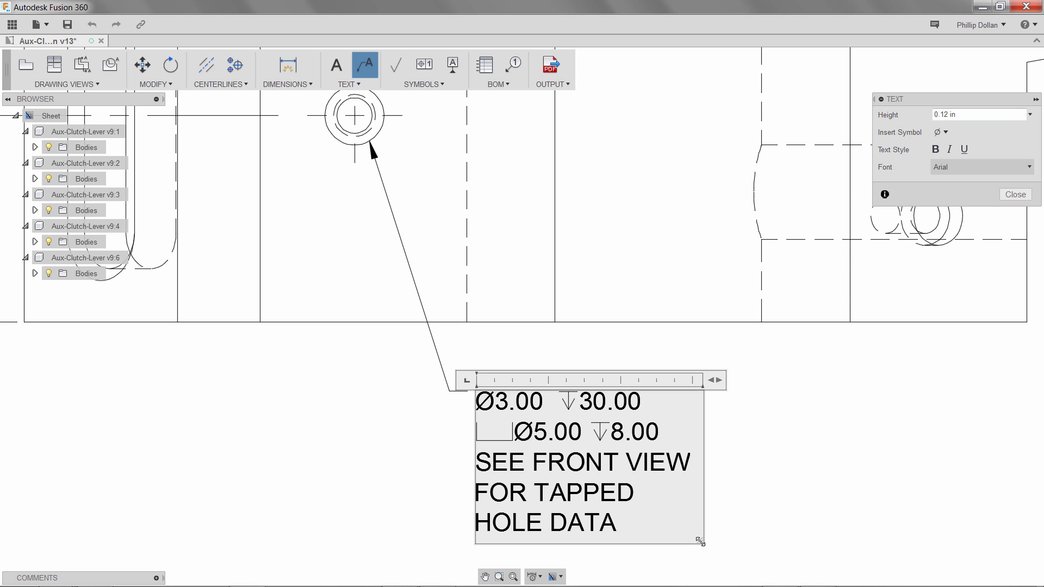
drag(701, 541, 864, 527)
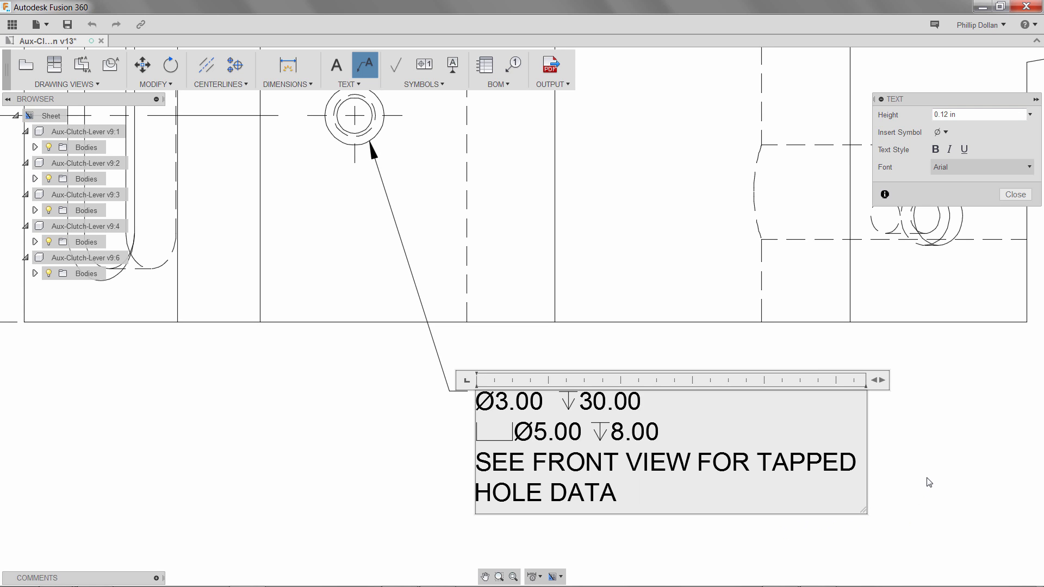
click(1011, 194)
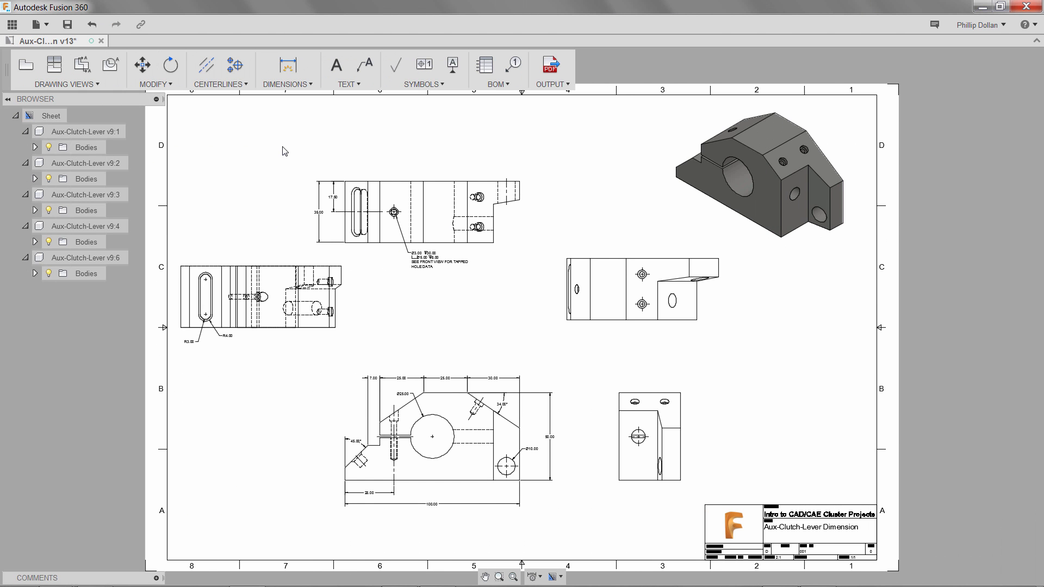
- Add an aligned dimension along the right sloped edge of the front view, placed outside the upper-right corner
click(296, 87)
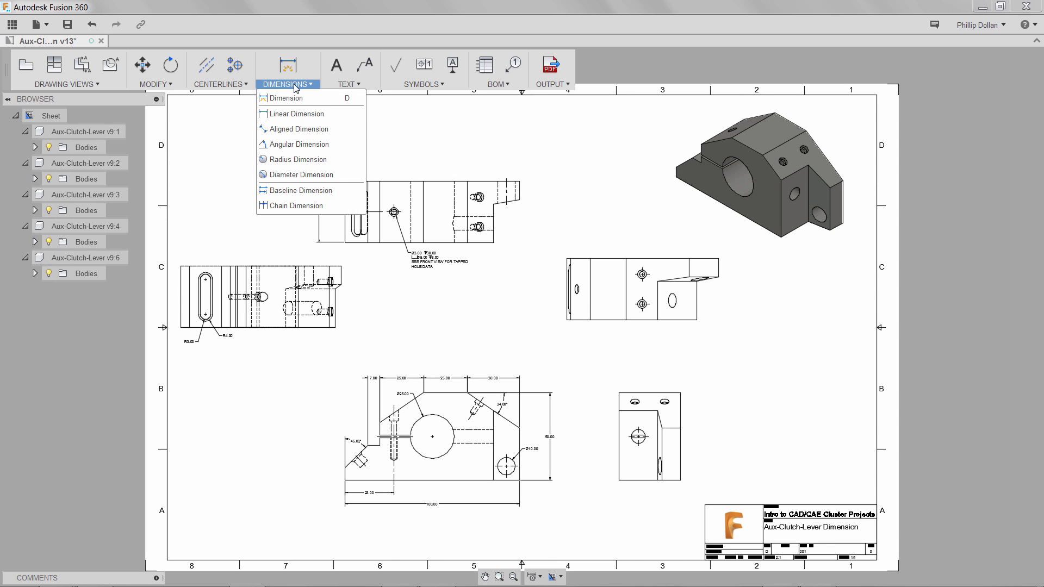
click(283, 130)
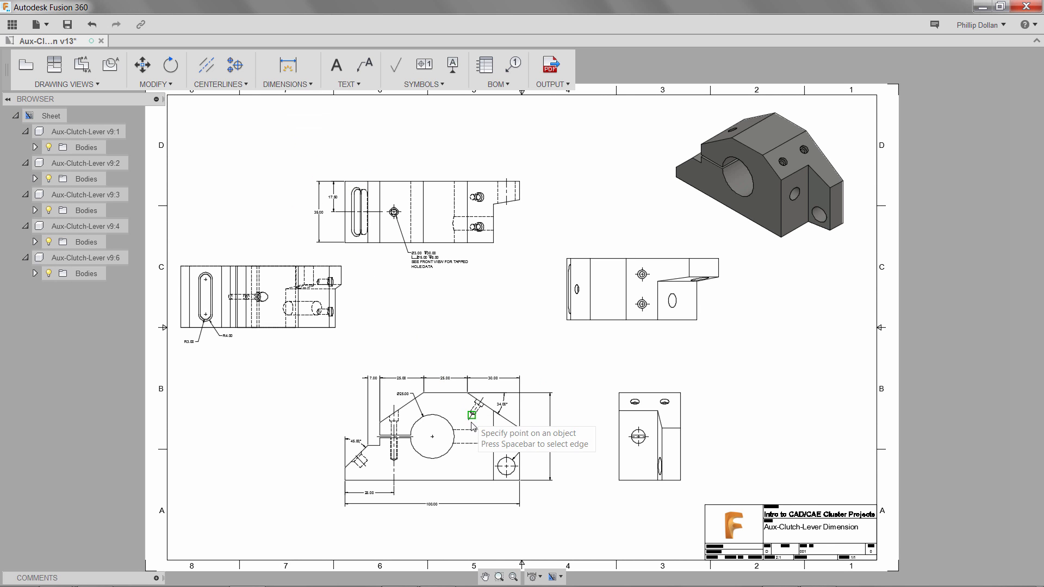
scroll(496, 419, up, 5)
scroll(510, 427, up, 1)
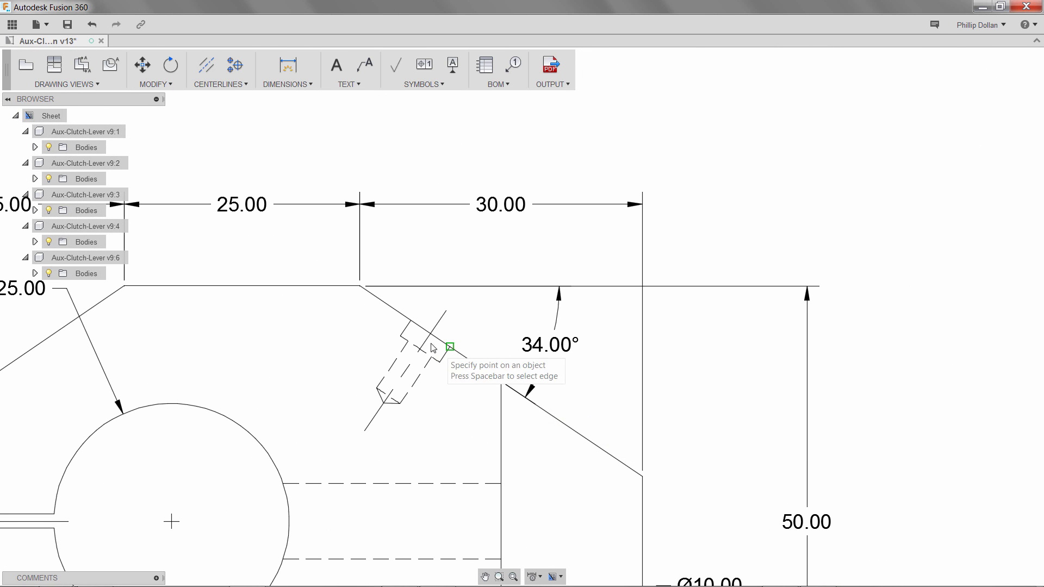
click(360, 287)
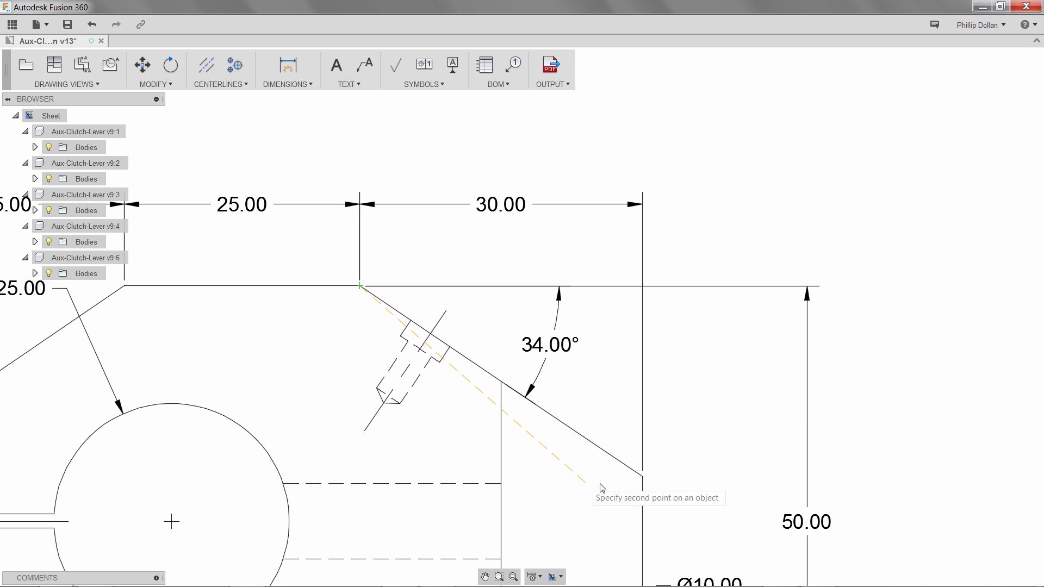
click(642, 477)
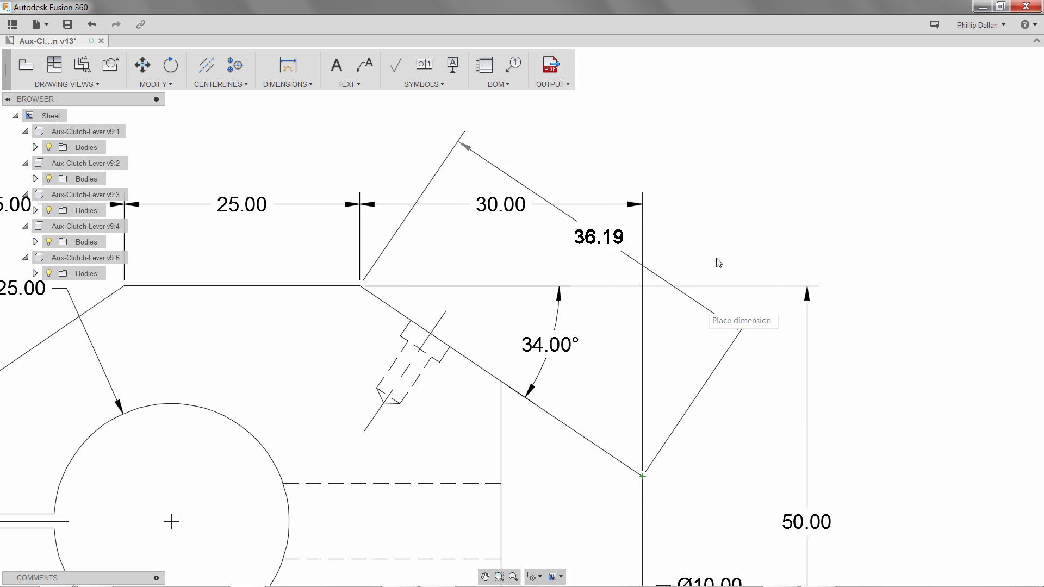
key(Escape)
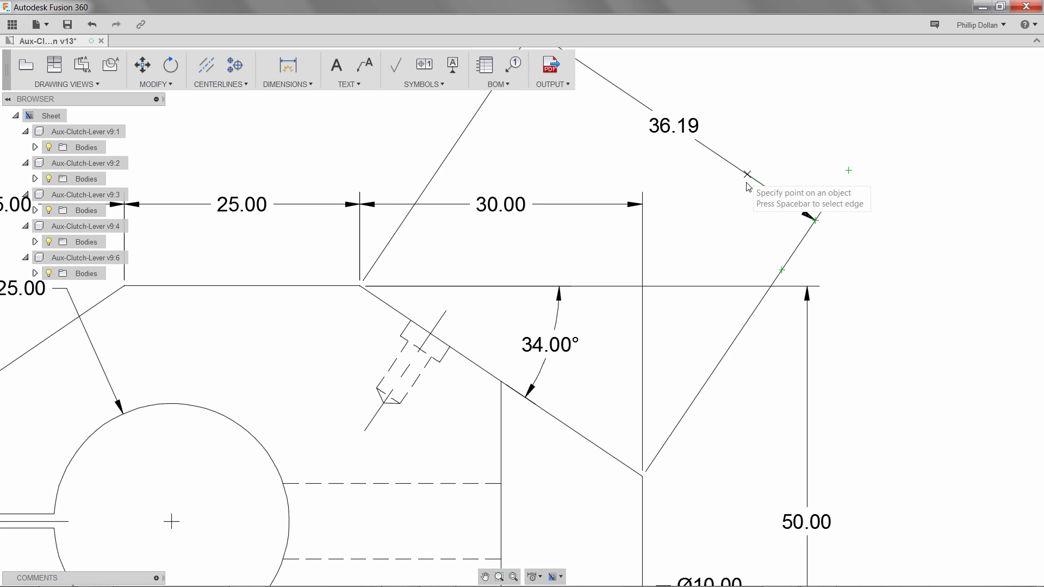
click(749, 187)
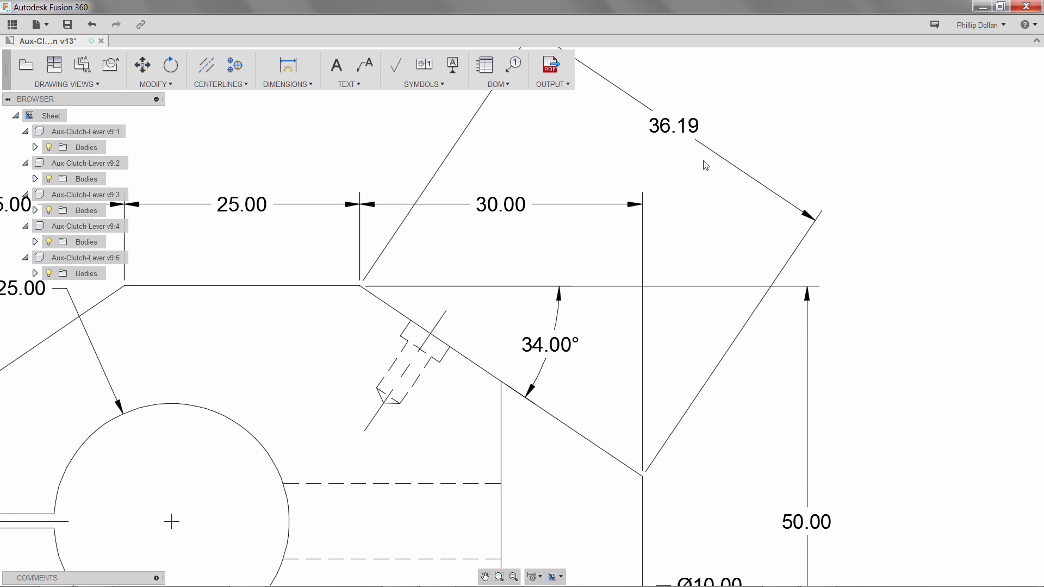
- Give the right slope's aligned dimension a Round inspection frame without a label or rate
click(692, 136)
double_click(693, 133)
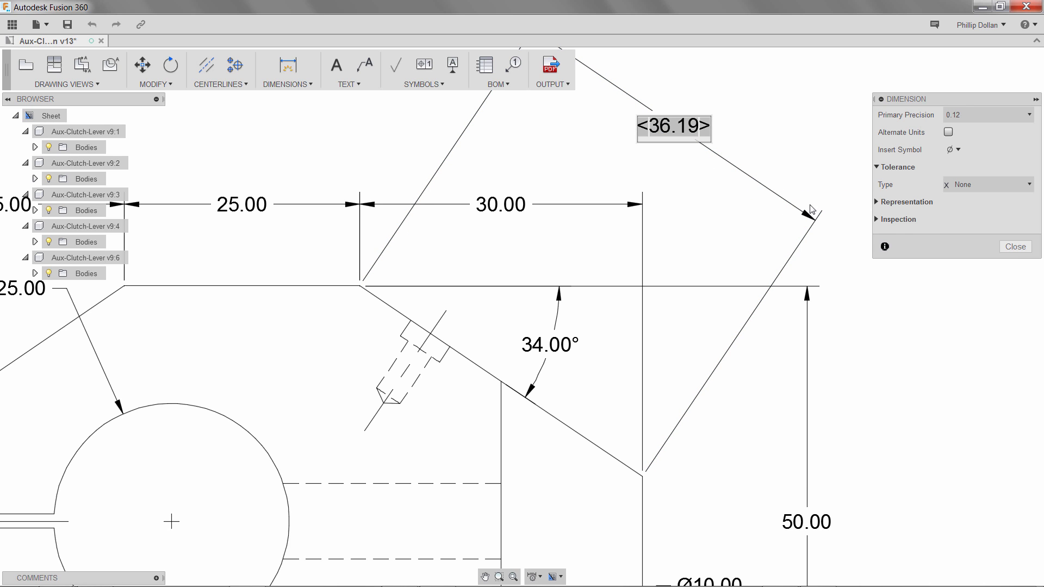
click(908, 219)
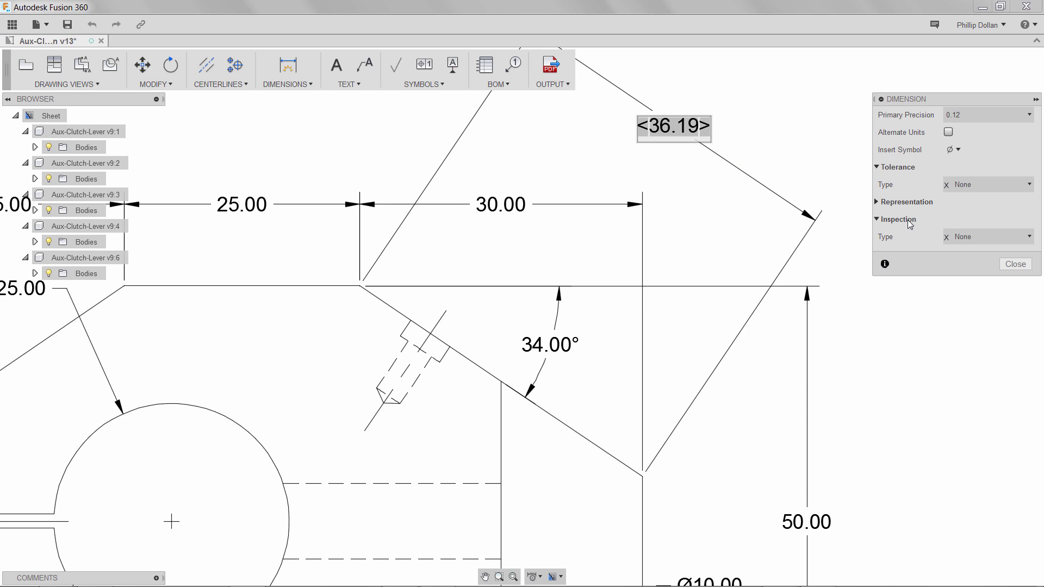
click(968, 236)
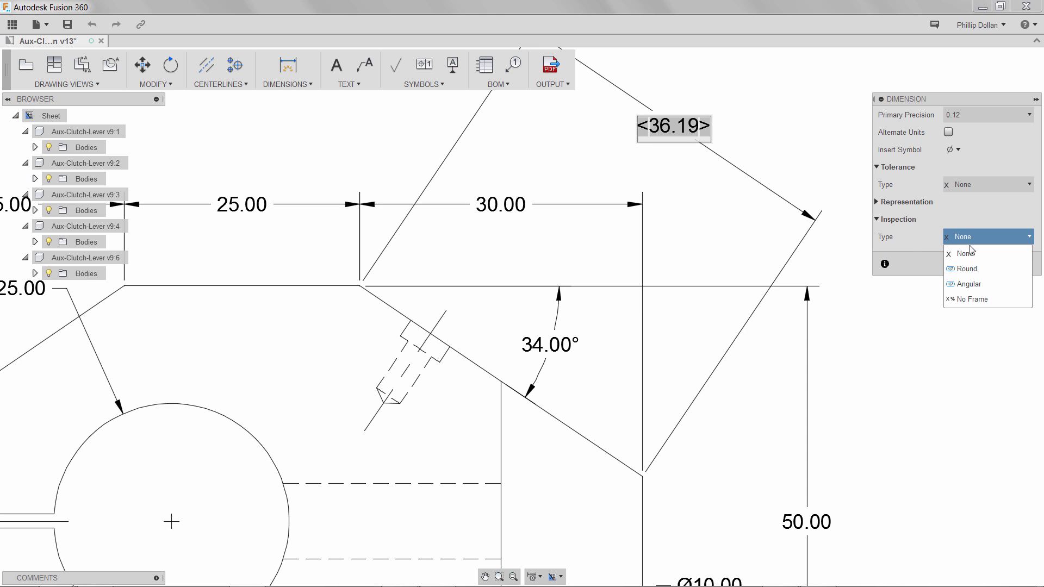
click(967, 269)
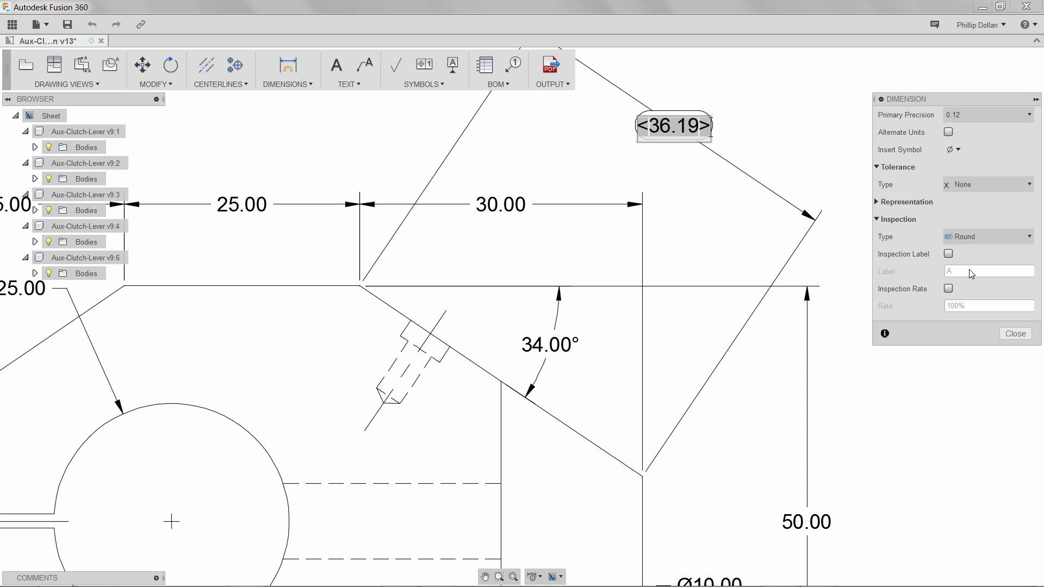
click(1010, 334)
- Add a horizontal linear dimension between the endpoints of the front view's lower-left 45° slope, placed above the angle dimension
middle_drag(804, 185, 813, 261)
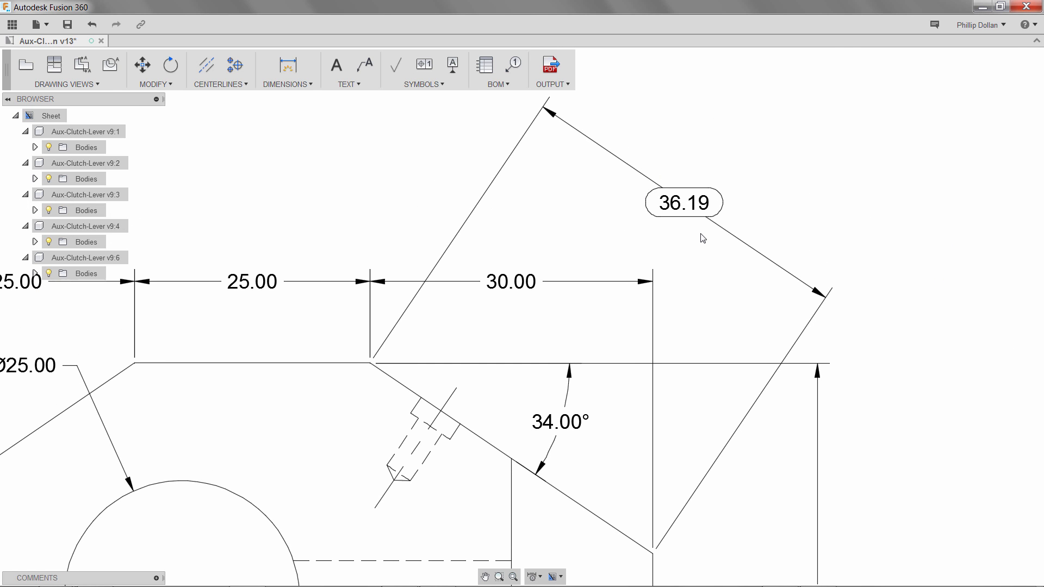
scroll(709, 271, down, 3)
scroll(708, 269, down, 2)
mouse_move(469, 348)
middle_down()
mouse_move(667, 256)
mouse_move(704, 213)
middle_up()
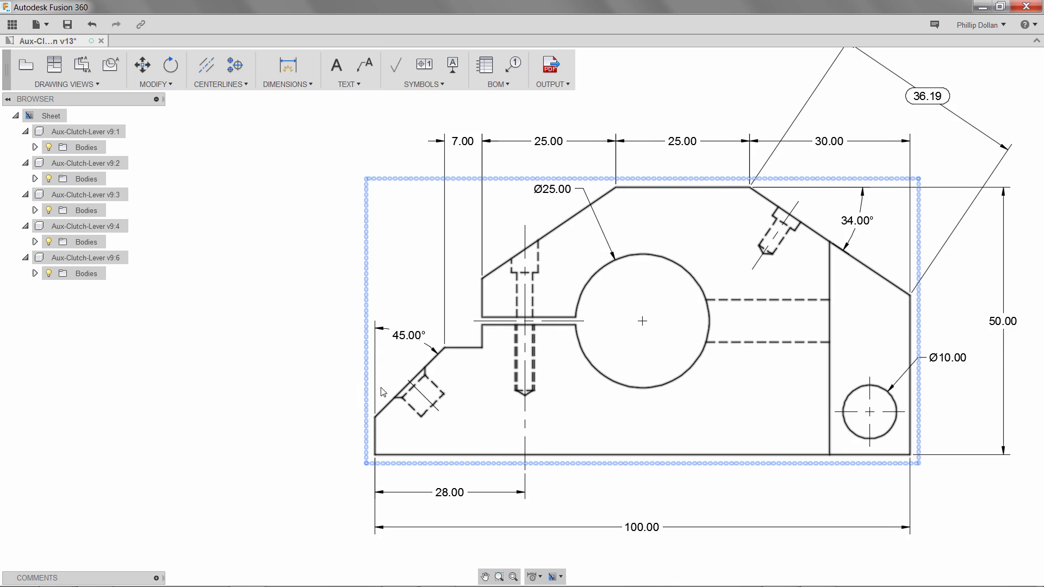
scroll(381, 387, up, 3)
scroll(383, 391, up, 1)
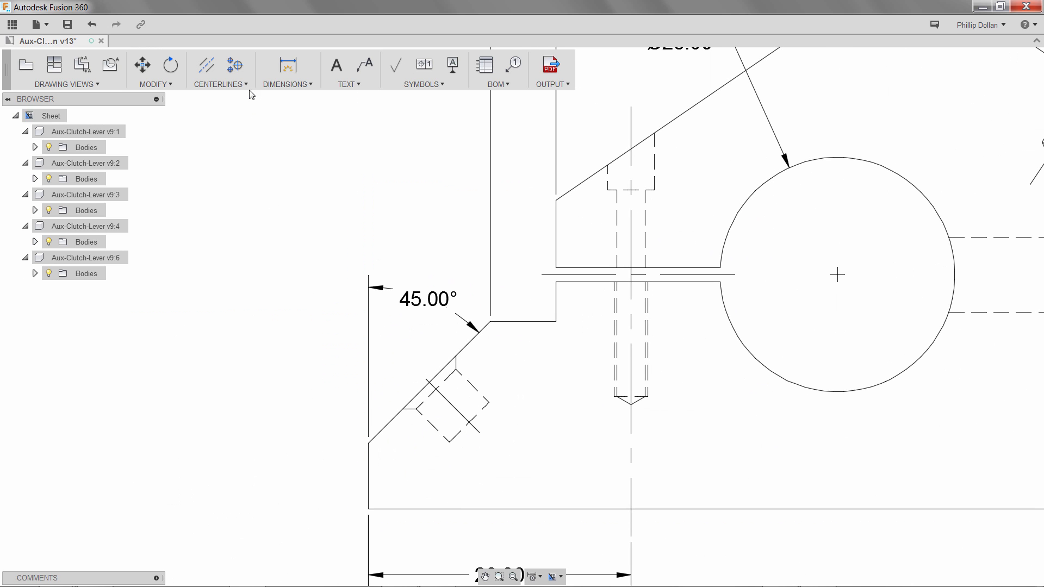
click(287, 84)
click(284, 115)
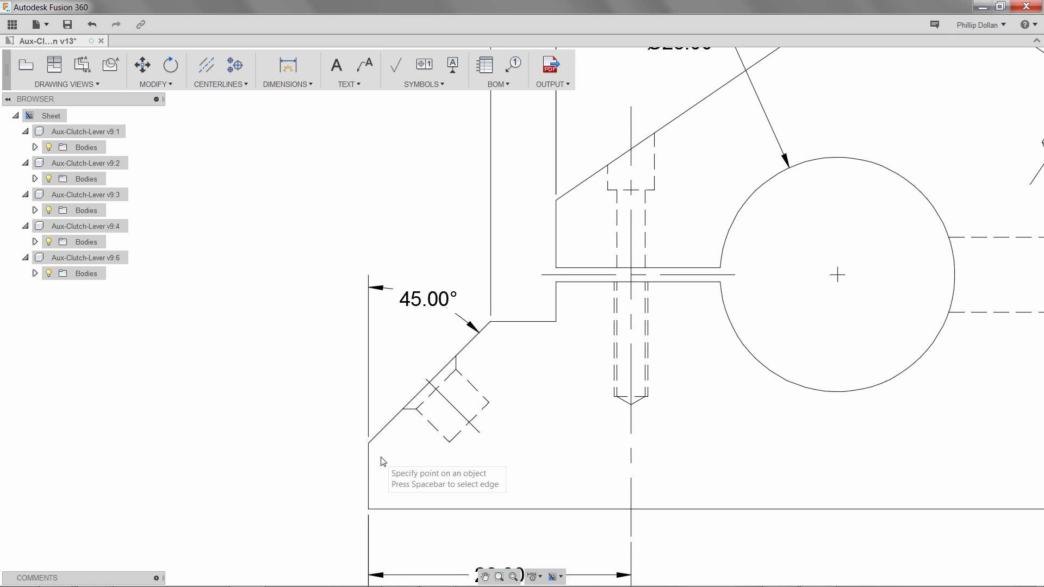
click(369, 442)
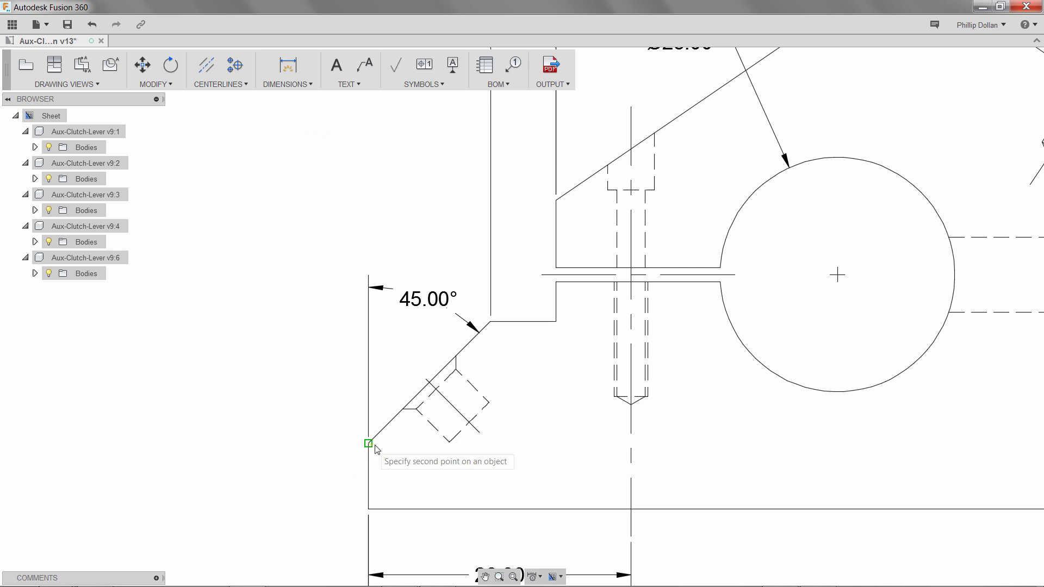
click(489, 322)
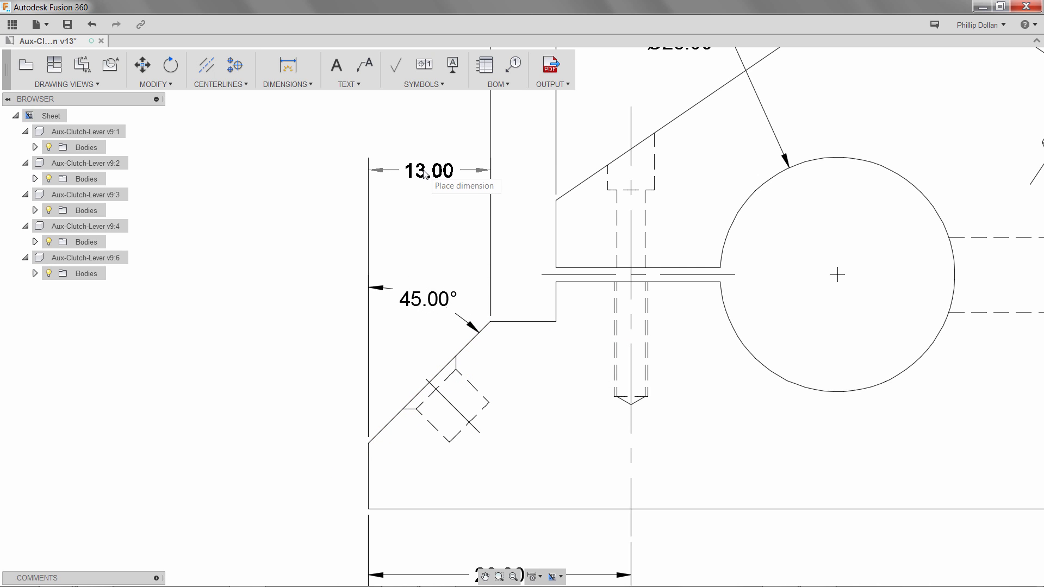
click(426, 174)
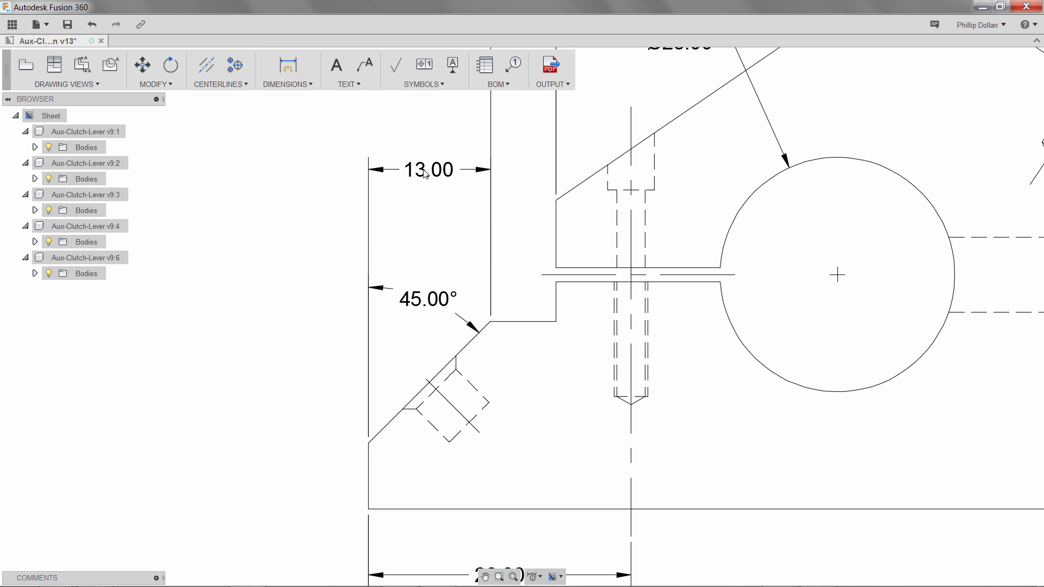
- Mark the lower-left slope's horizontal dimension as a reference dimension in parentheses
double_click(426, 174)
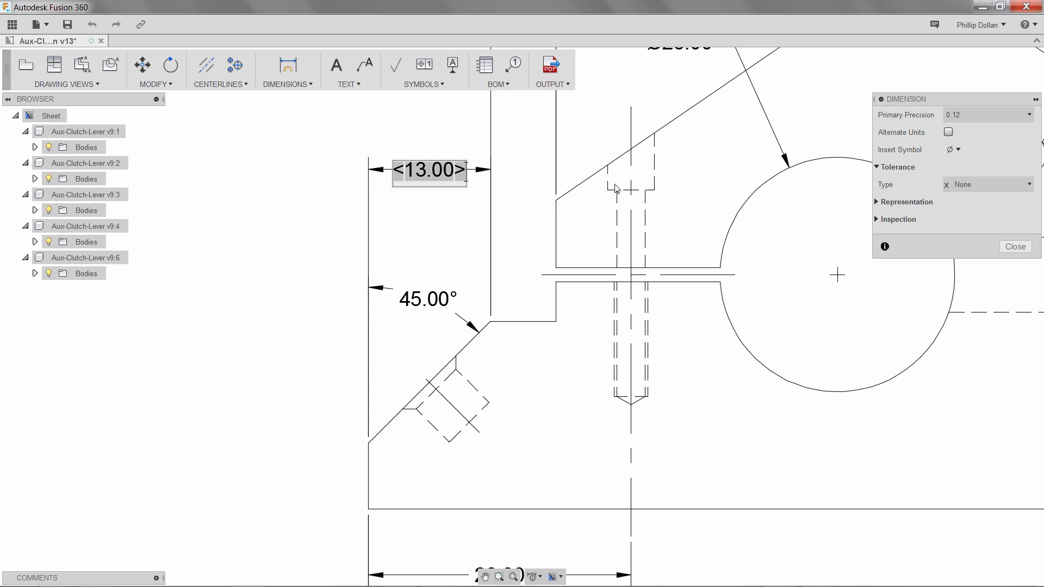
click(906, 202)
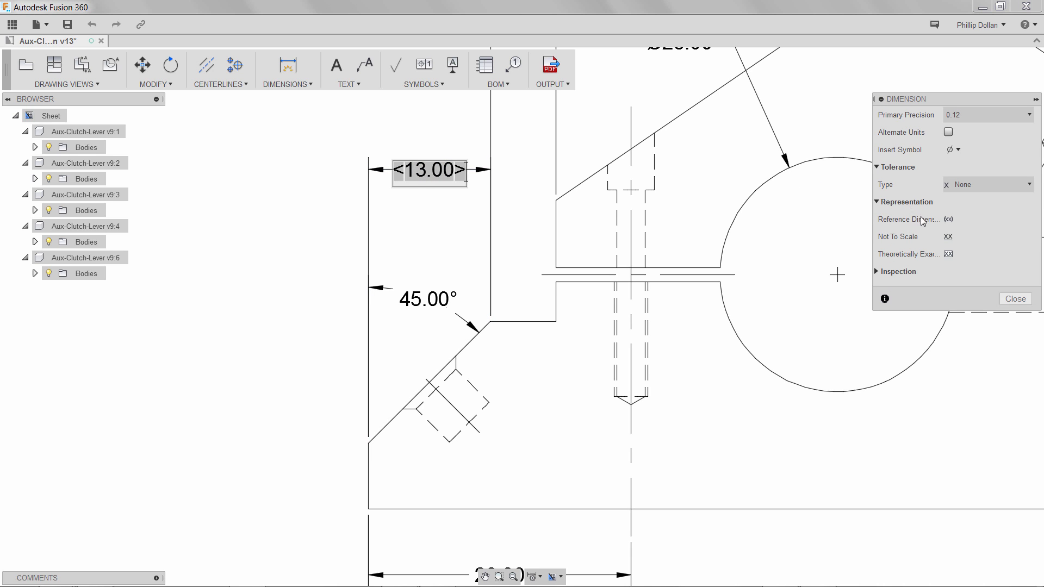
click(948, 220)
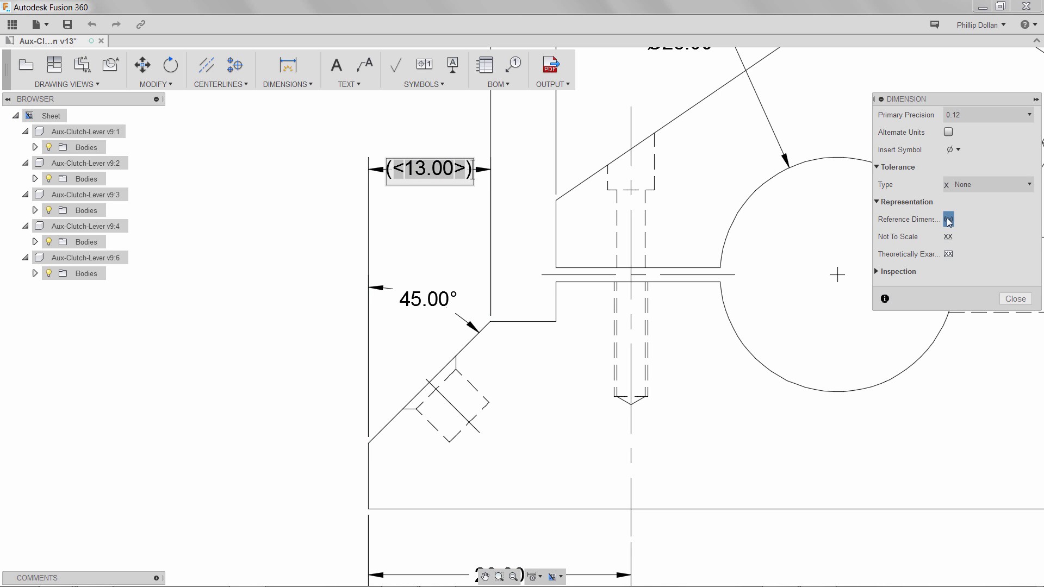
click(1015, 298)
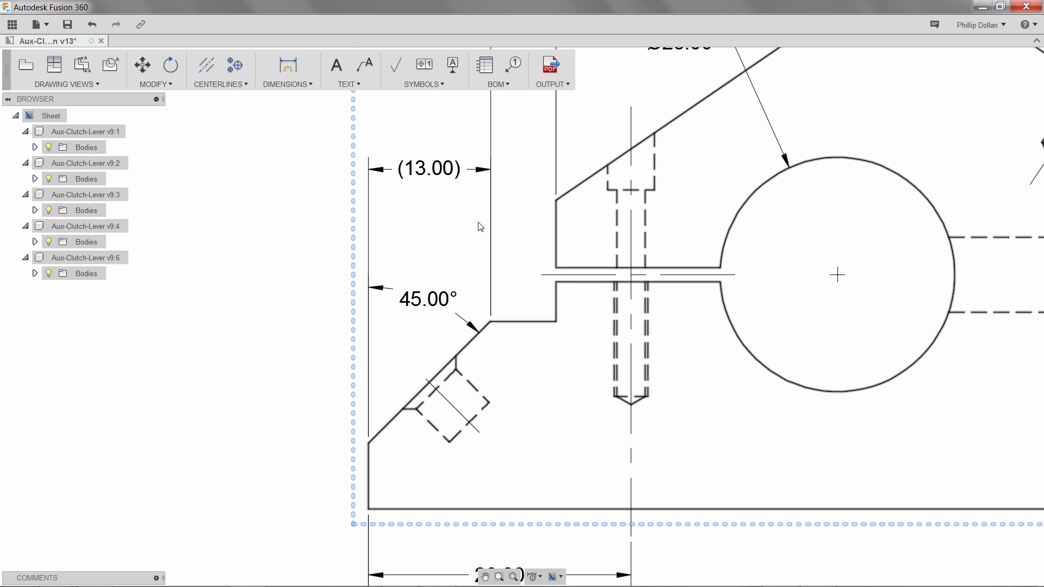
- Attach datum identifier A to the front view's bottom edge, near its left end and above the 28.00 dimension
scroll(473, 239, down, 5)
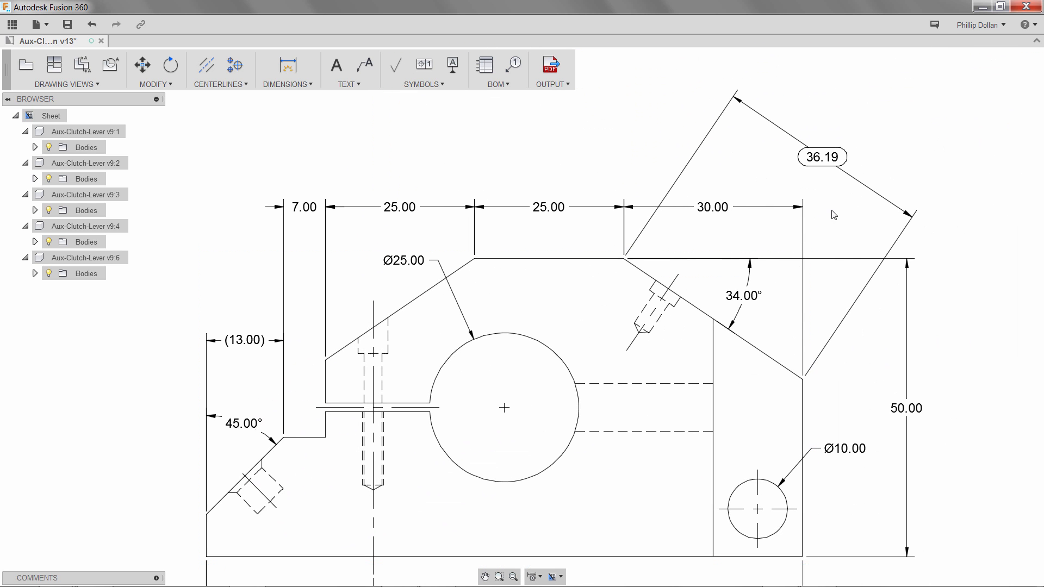
click(512, 576)
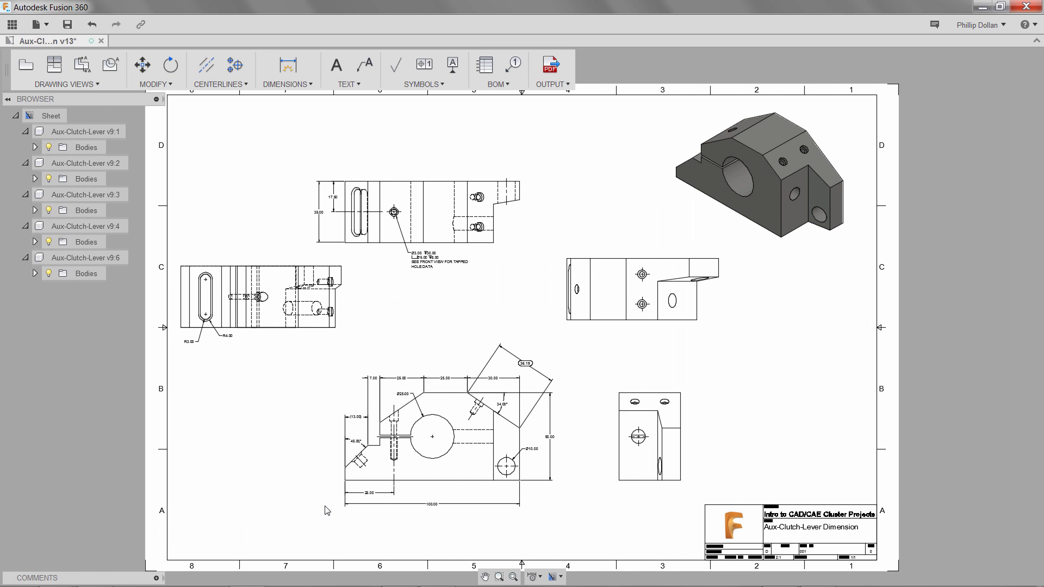
scroll(326, 500, up, 5)
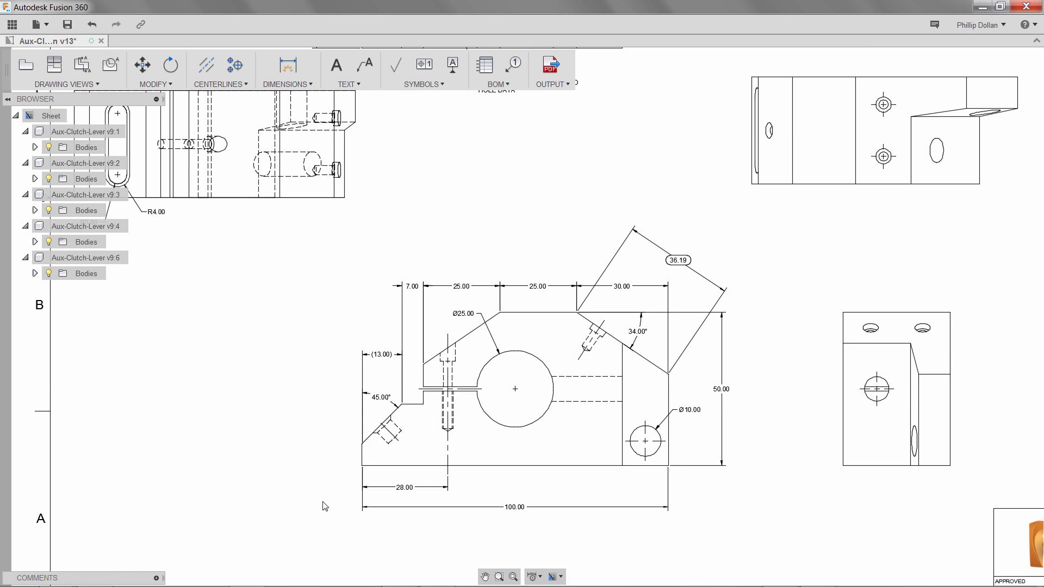
scroll(343, 501, up, 4)
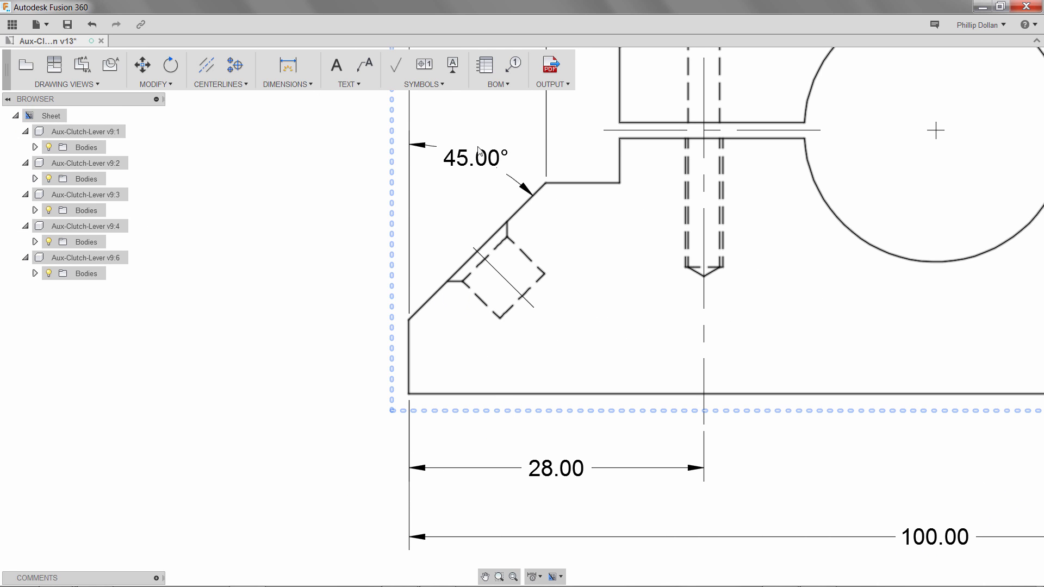
click(452, 65)
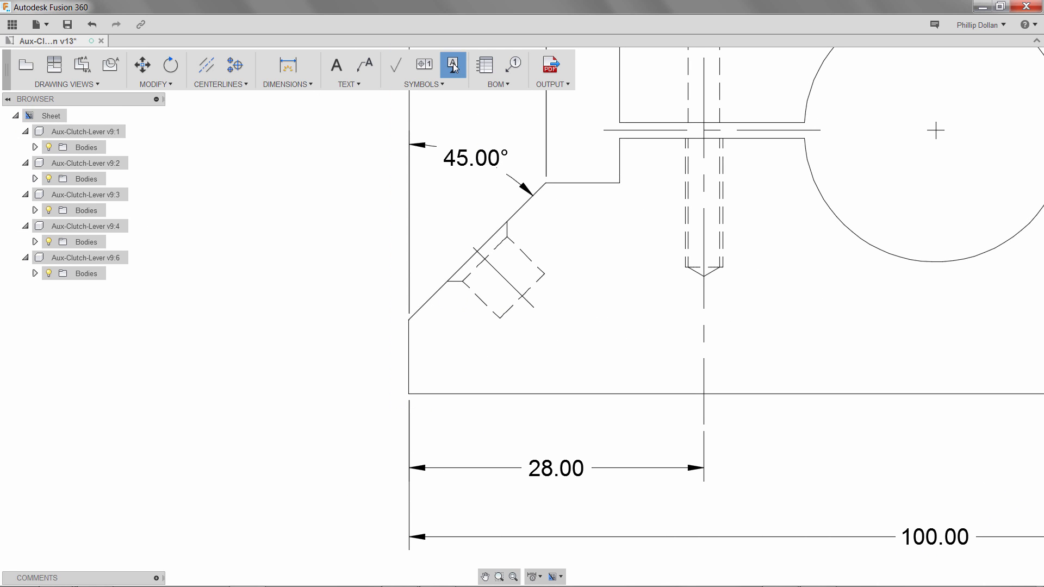
click(504, 393)
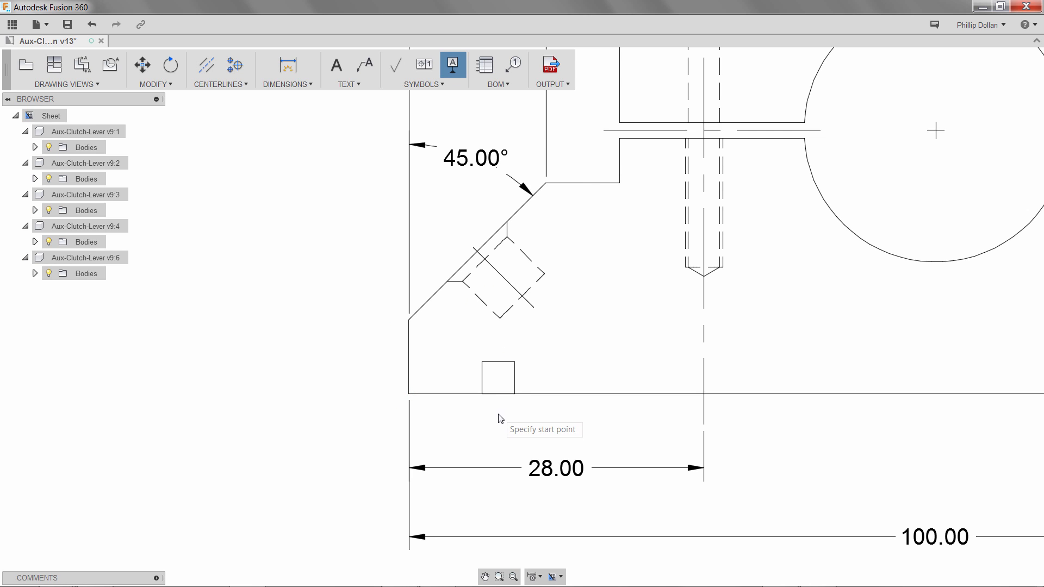
click(499, 417)
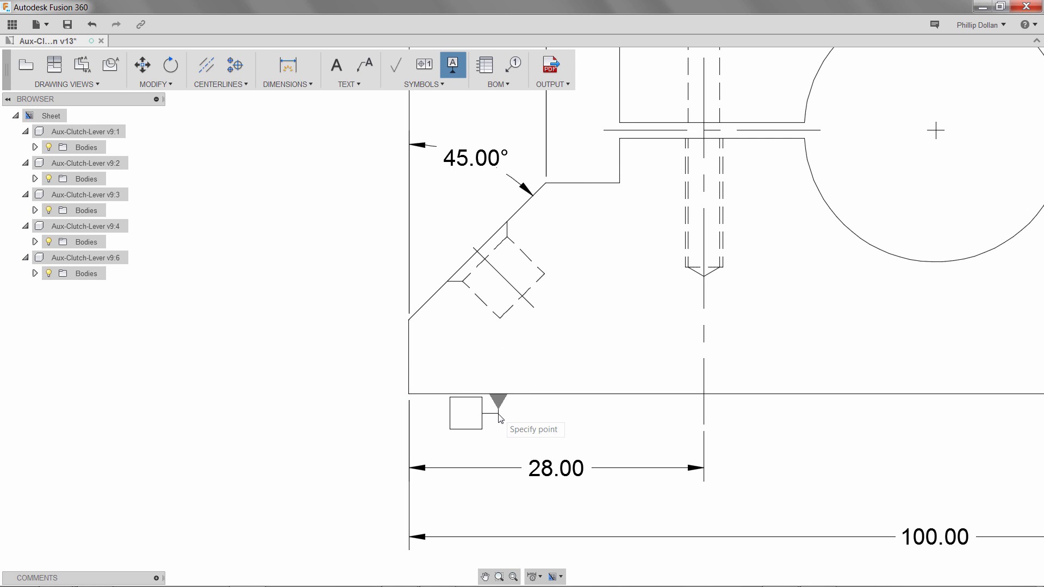
click(500, 418)
key(Return)
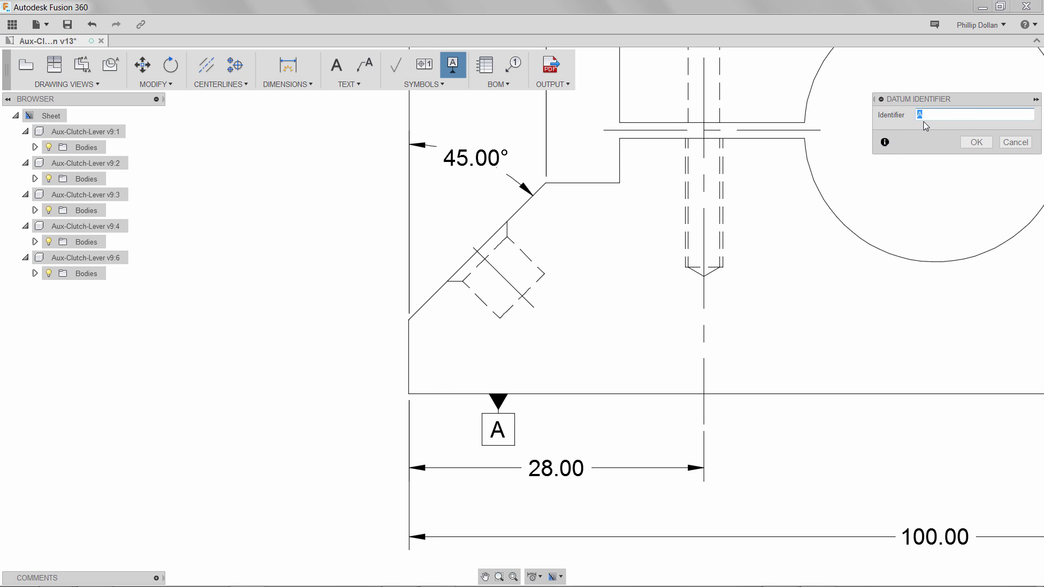
click(976, 142)
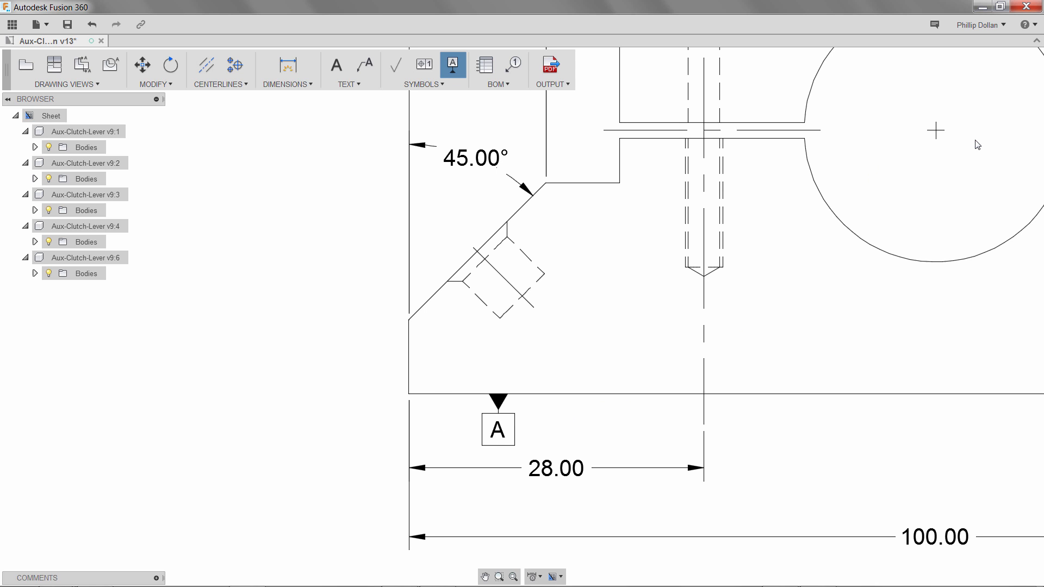
- Place a feature control frame below and left of the front view, its leader on an extension of the 45° slope
click(425, 68)
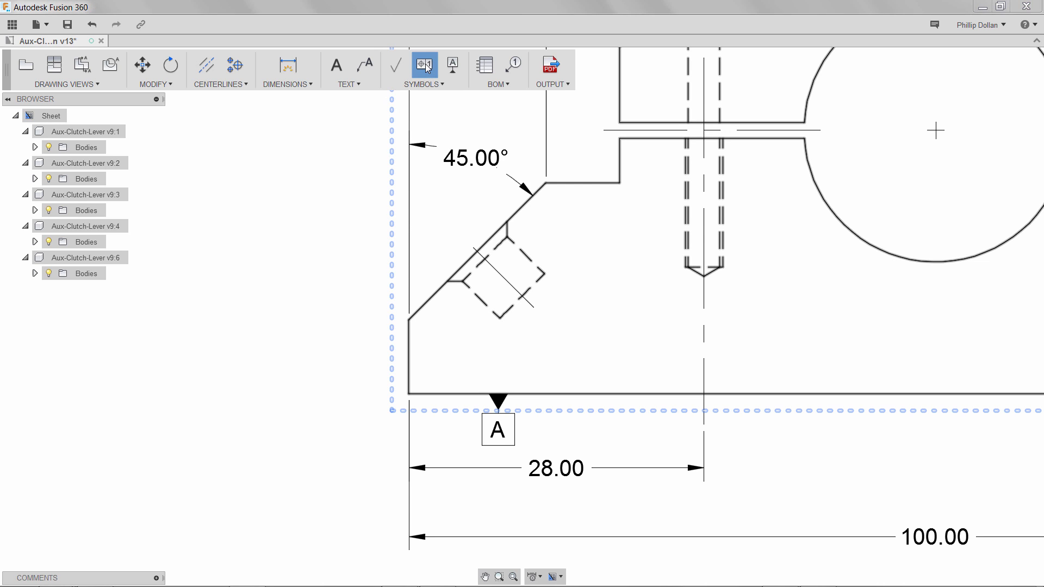
click(434, 293)
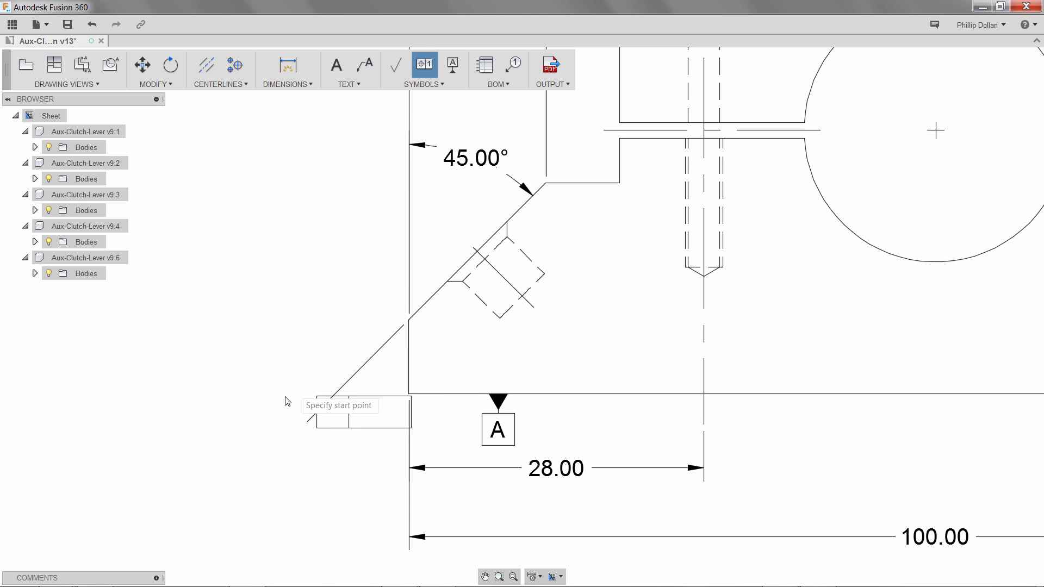
click(225, 483)
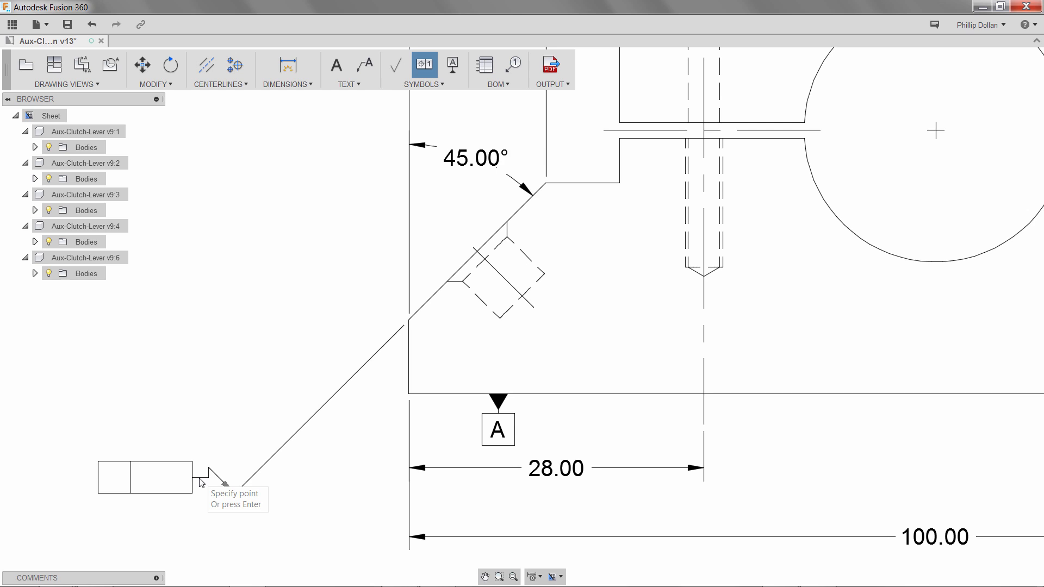
click(201, 483)
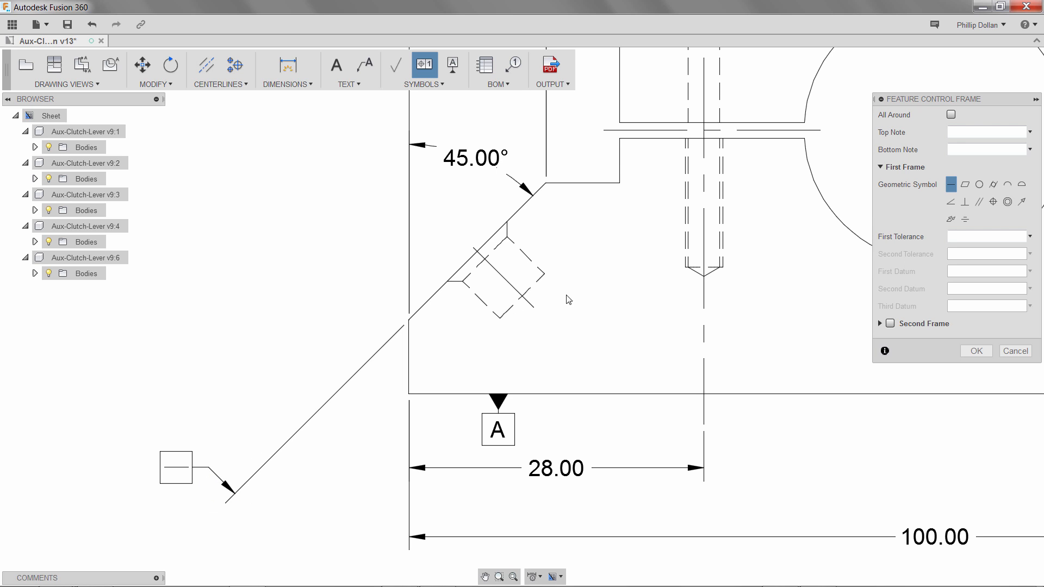
- Define the feature control frame with the angularity symbol, a first tolerance of 0.05, and first datum A
click(950, 203)
click(961, 235)
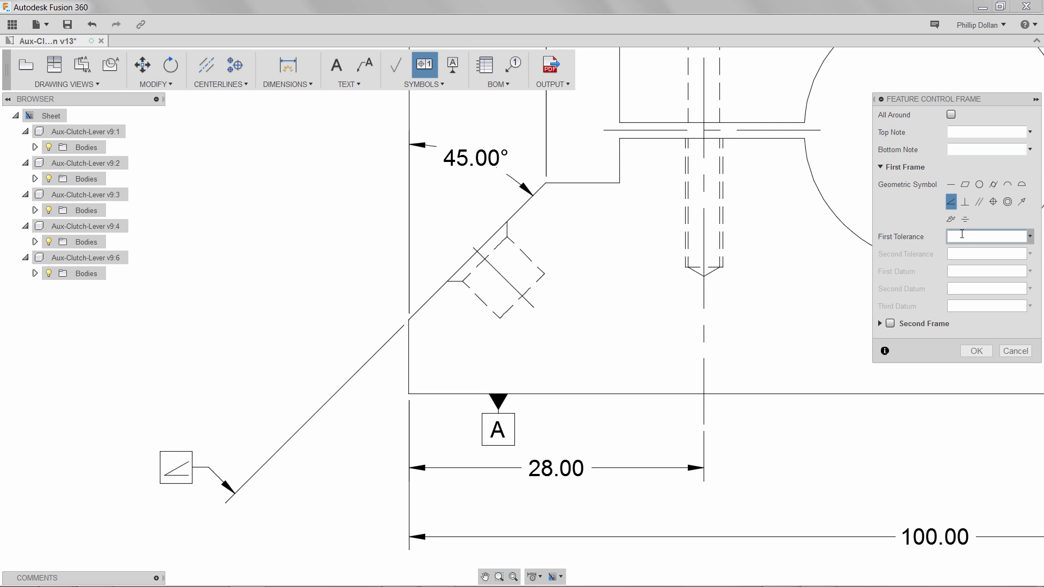
text(0.05)
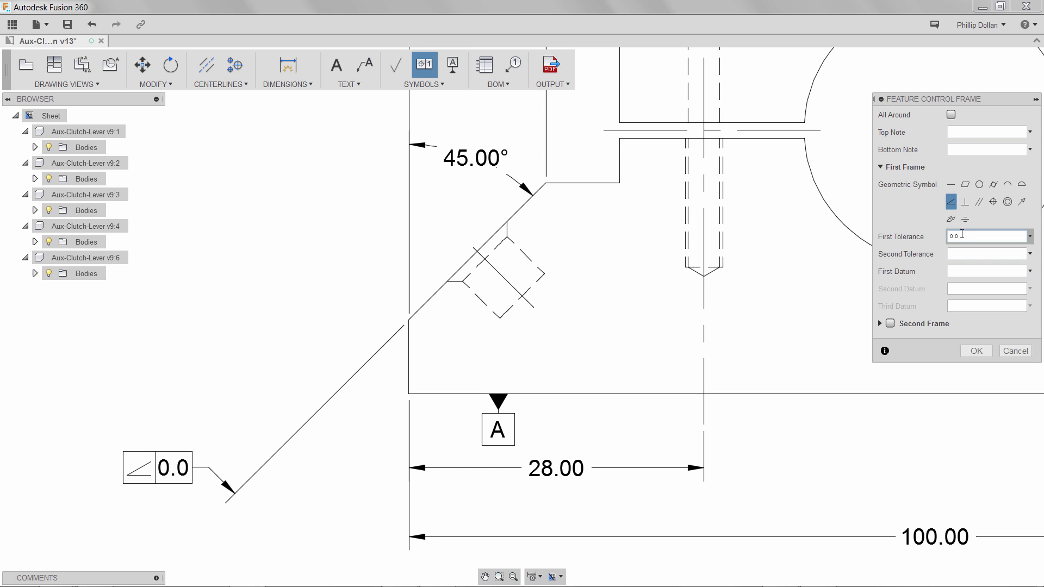
click(964, 267)
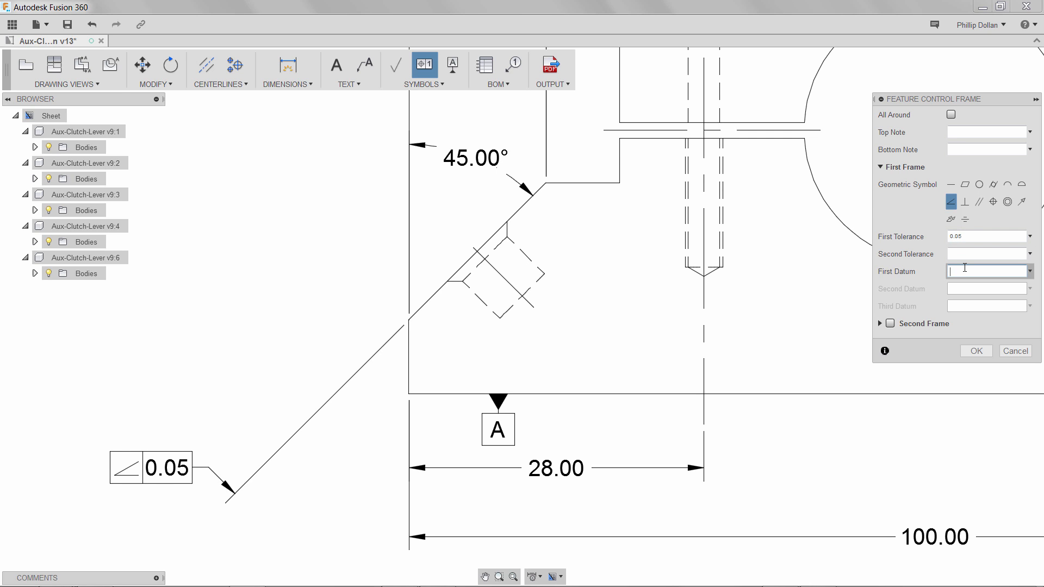
text(A)
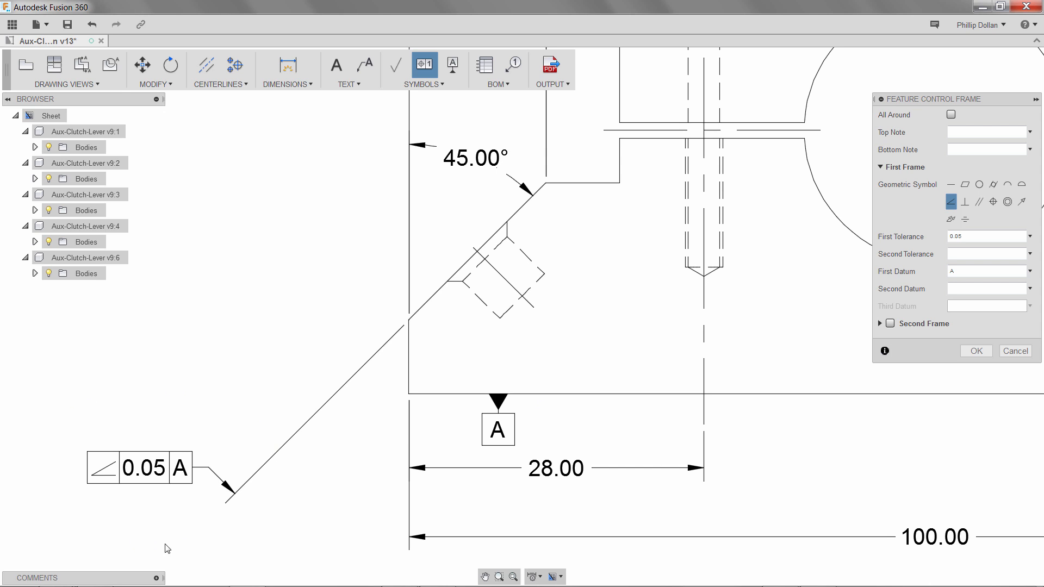
click(970, 351)
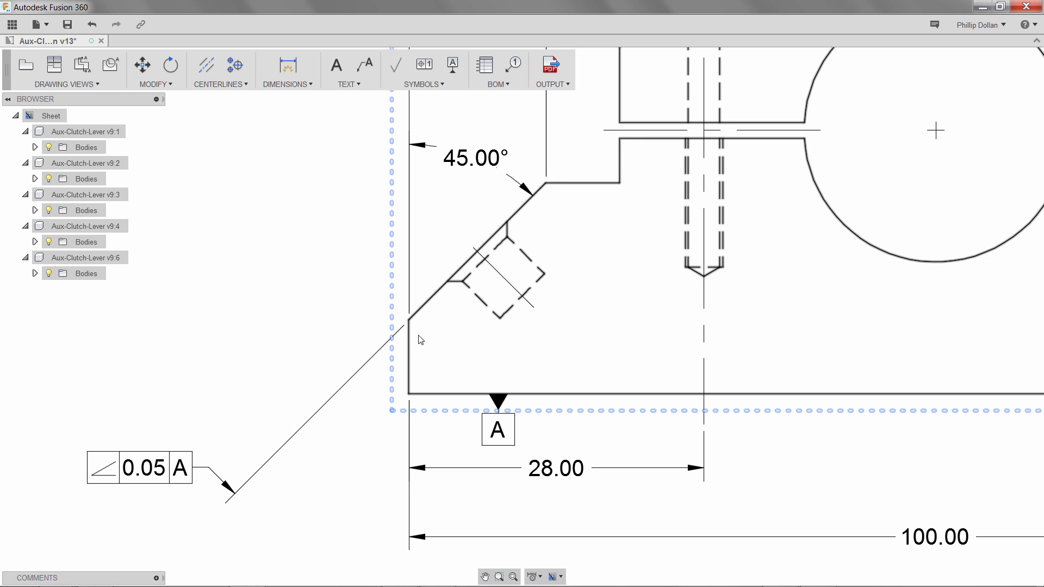
- Review the title block's logo and attribute settings and the available drawing output formats
click(513, 575)
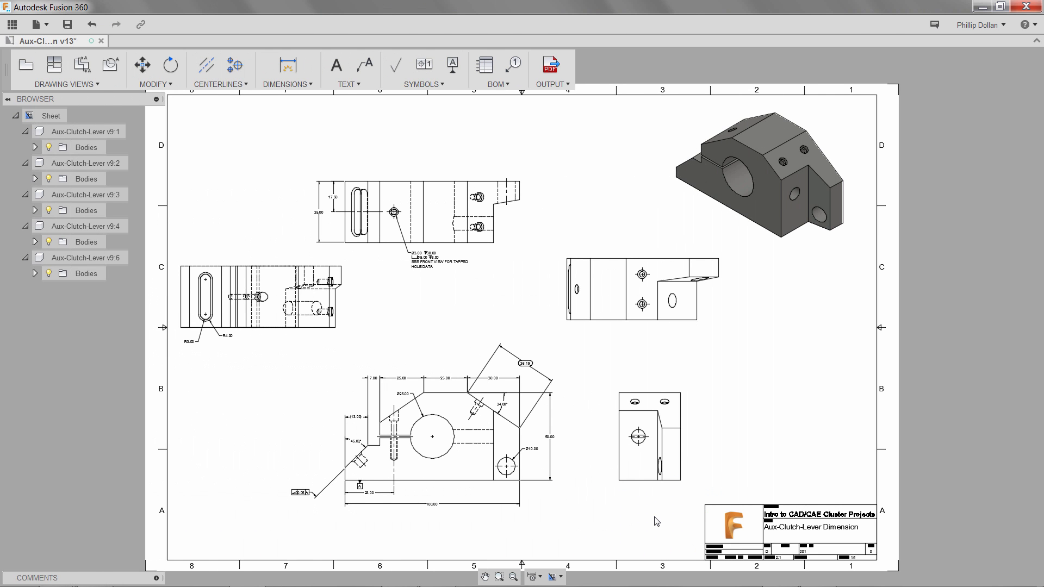
double_click(799, 519)
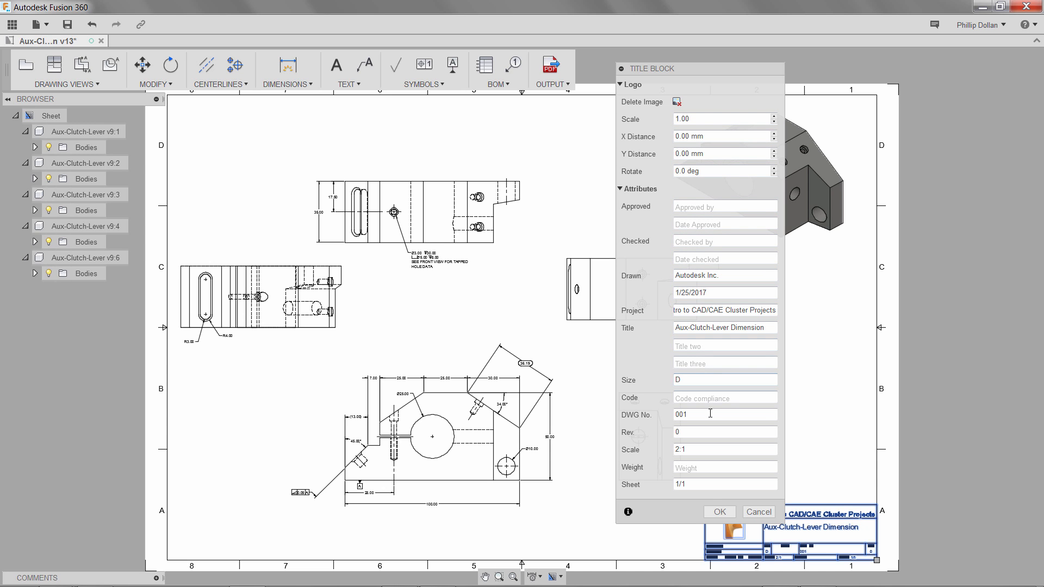
click(718, 512)
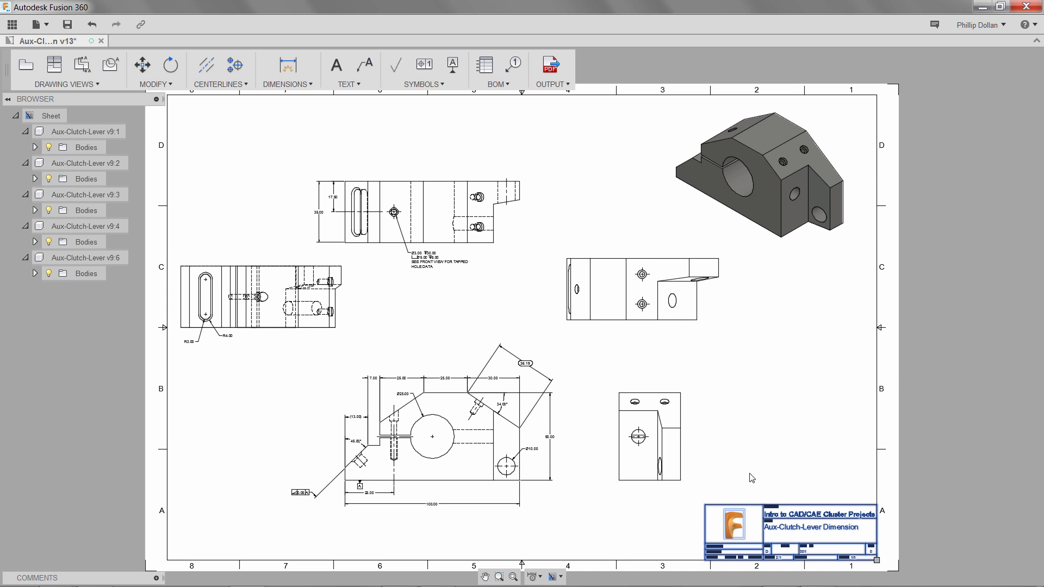
key(Escape)
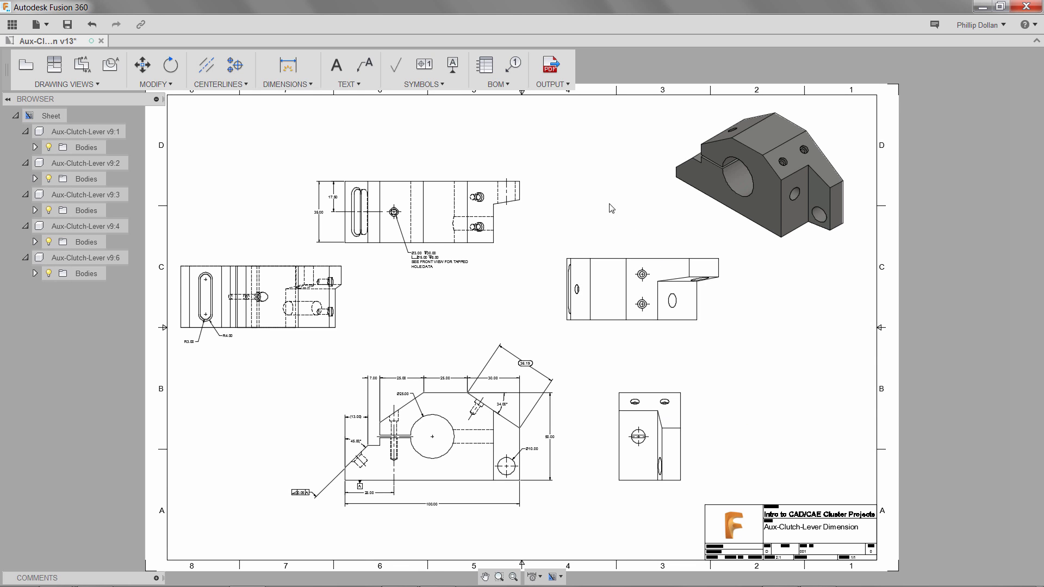
click(565, 84)
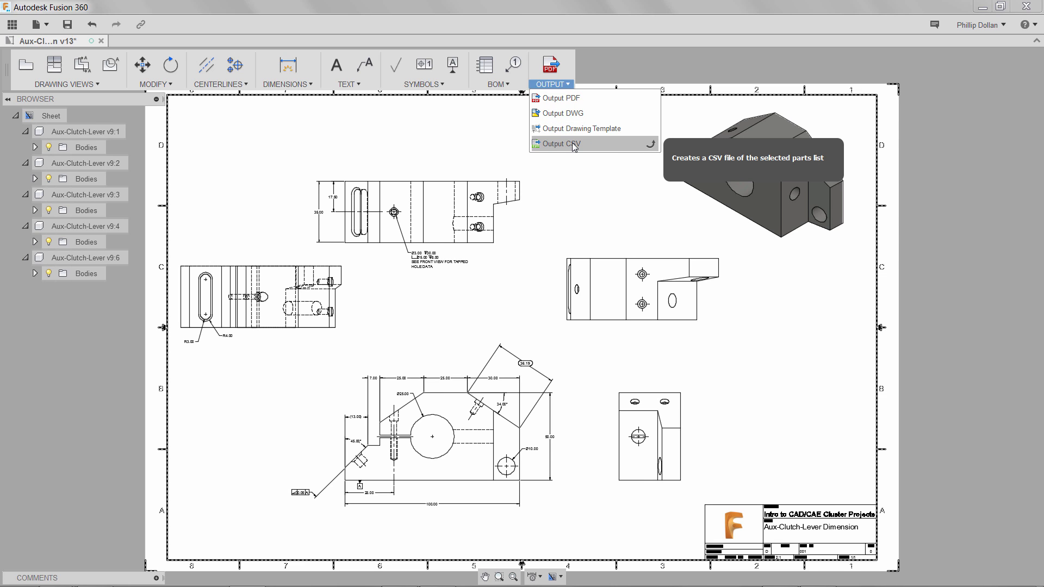
click(590, 186)
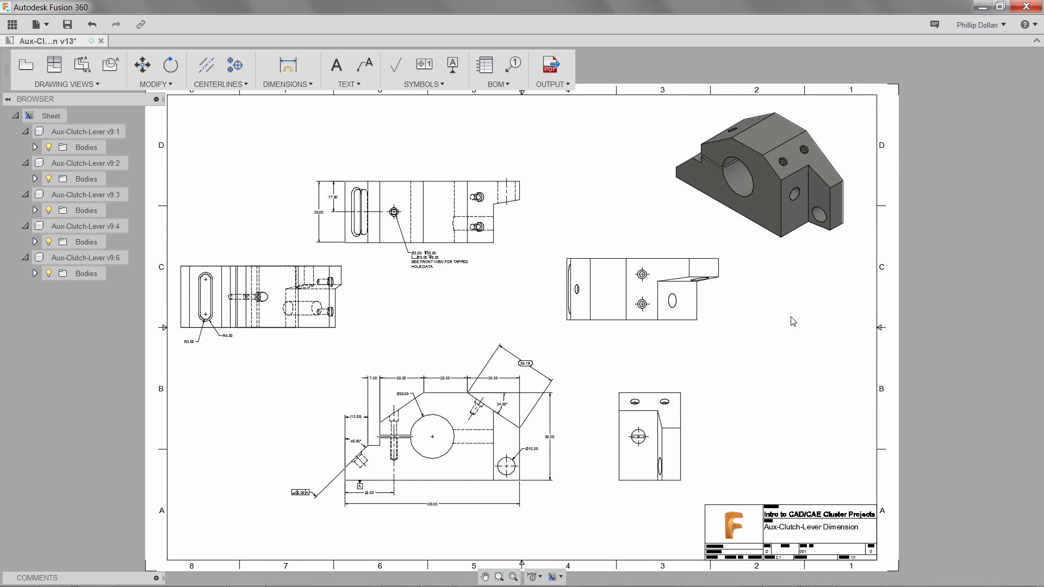
- Save the drawing with the version description "User Saved"
click(69, 27)
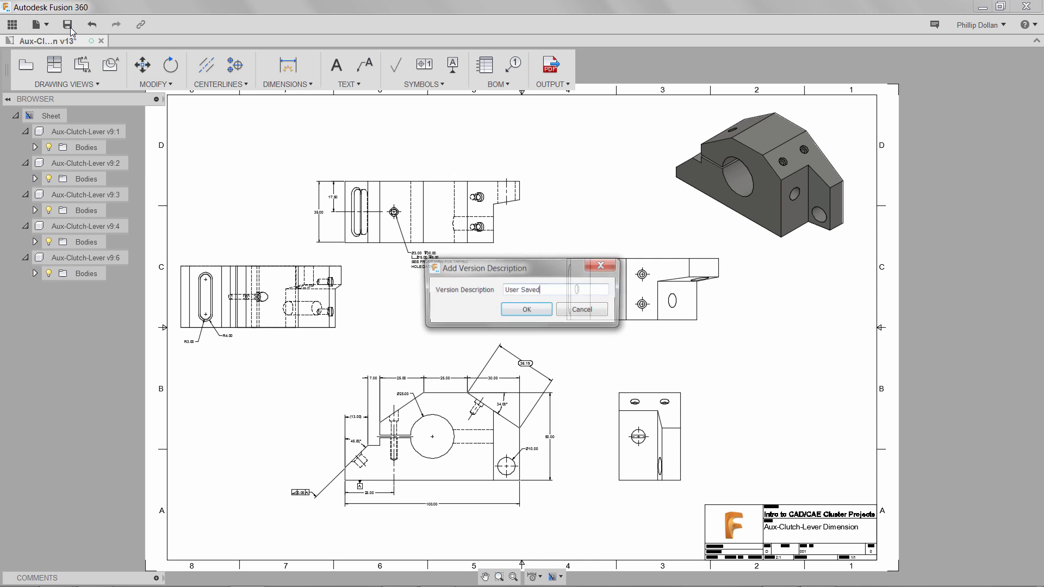
click(526, 311)
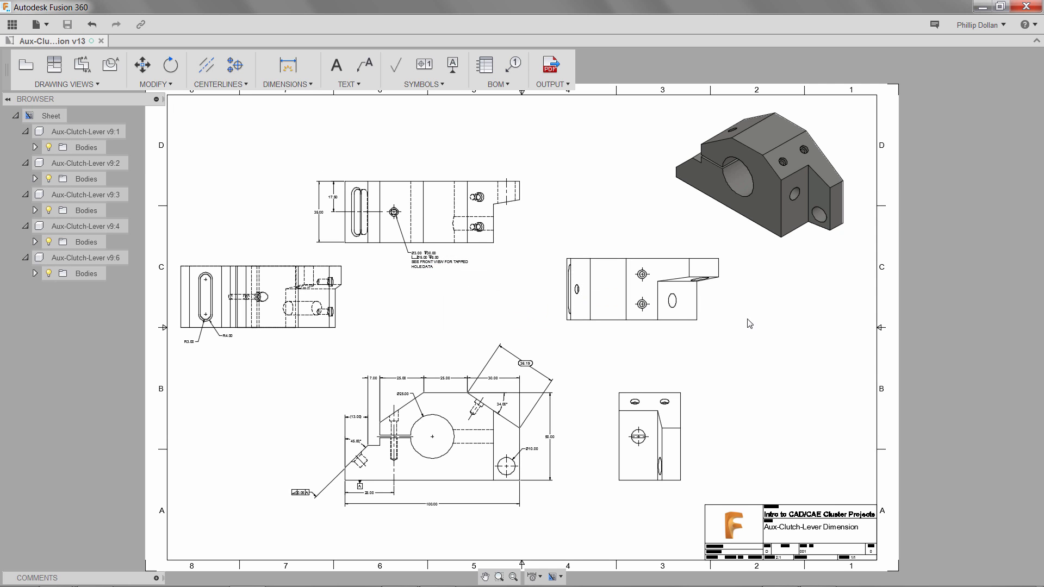